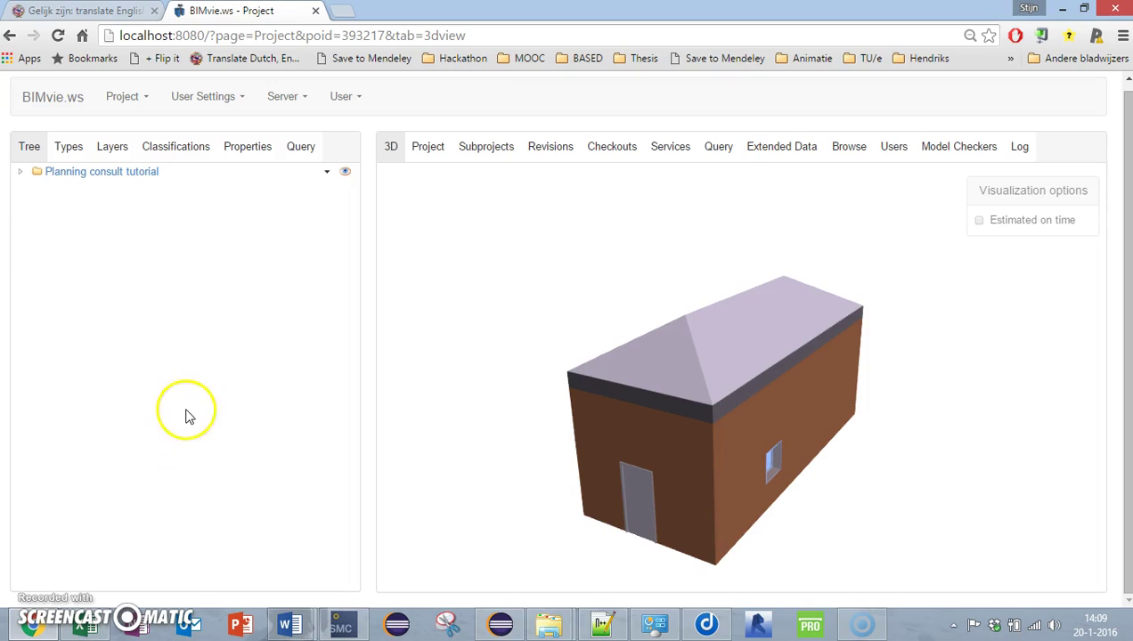
Step: Switch to Excel and examine the GUID, resource and task date columns of the combined event log
click(105, 627)
click(62, 240)
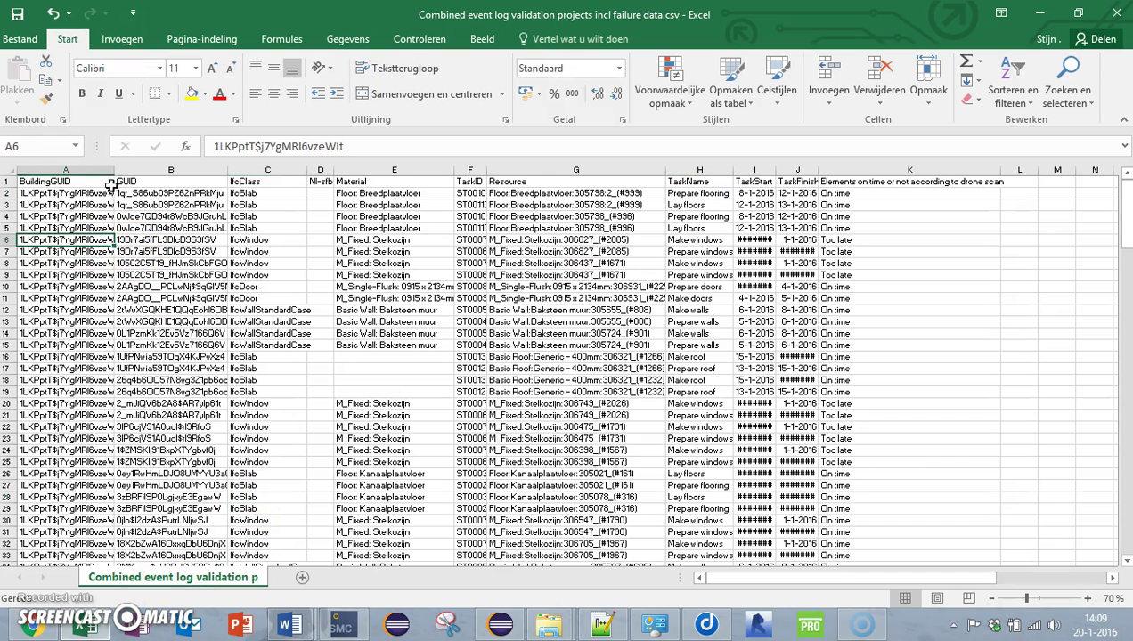
click(499, 193)
click(513, 216)
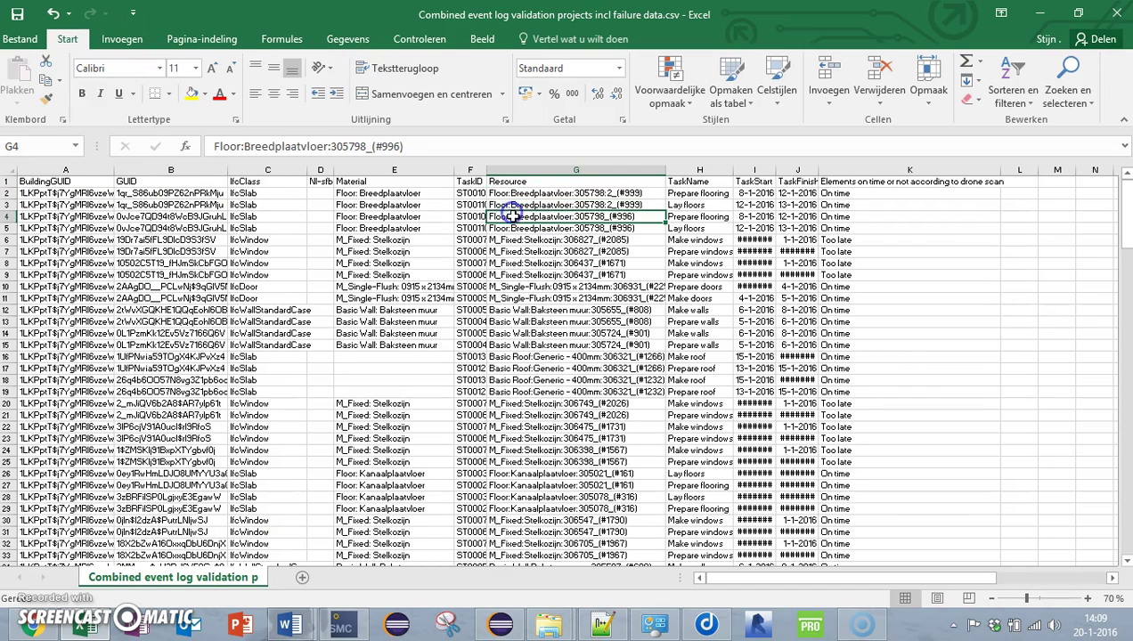
click(757, 192)
click(795, 192)
click(719, 193)
Step: Examine the on-time and too-late entries per element in the event log, and return to the BIMvie.ws project
click(827, 194)
click(836, 218)
click(842, 229)
click(850, 240)
click(852, 252)
click(846, 274)
click(846, 322)
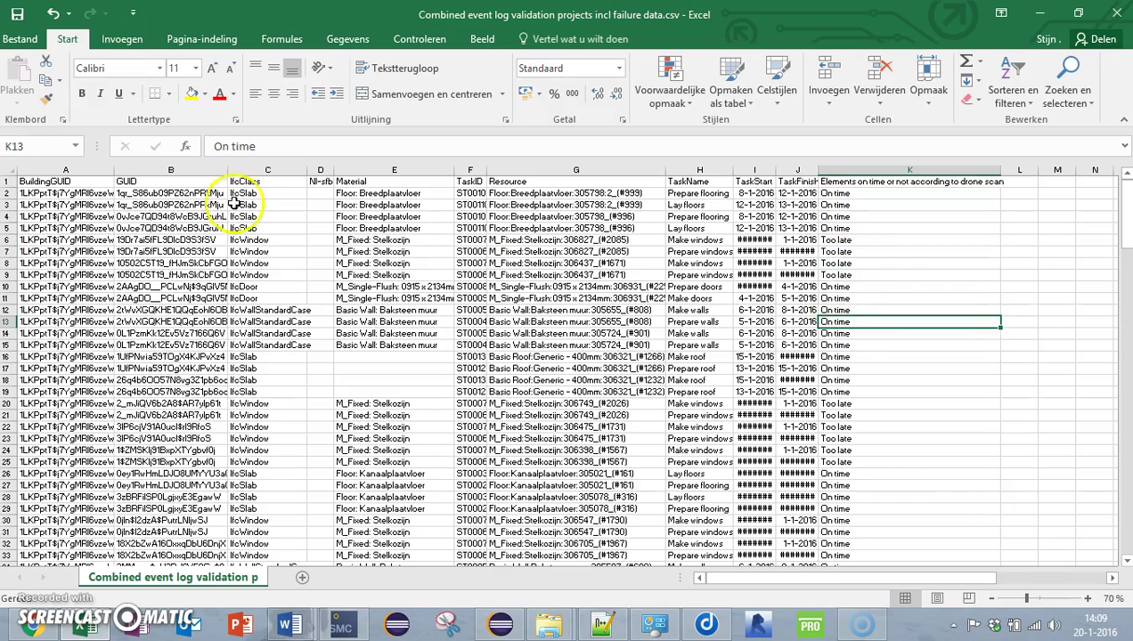
click(1039, 13)
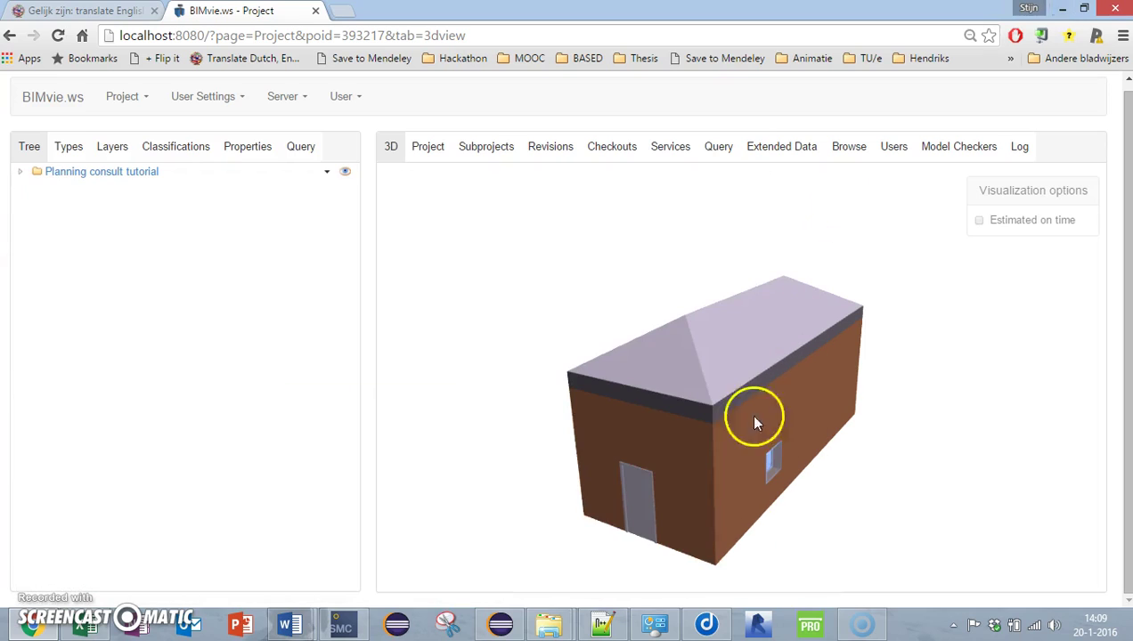
Step: Turn on the Estimated on time visualization for the 3D house model
click(723, 379)
drag(715, 379, 808, 334)
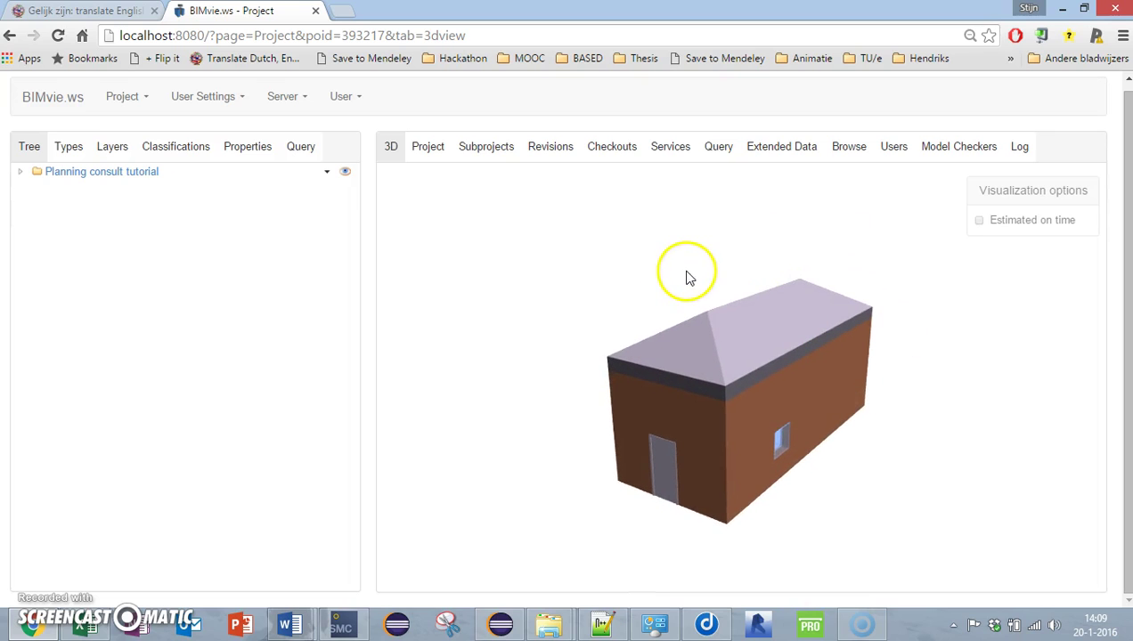
click(980, 223)
Step: Inspect the planning colours of the walls, door, window and roof from several sides of the house
drag(853, 476, 769, 454)
mouse_move(843, 475)
mouse_down()
mouse_move(867, 430)
mouse_move(918, 433)
mouse_move(832, 490)
mouse_up()
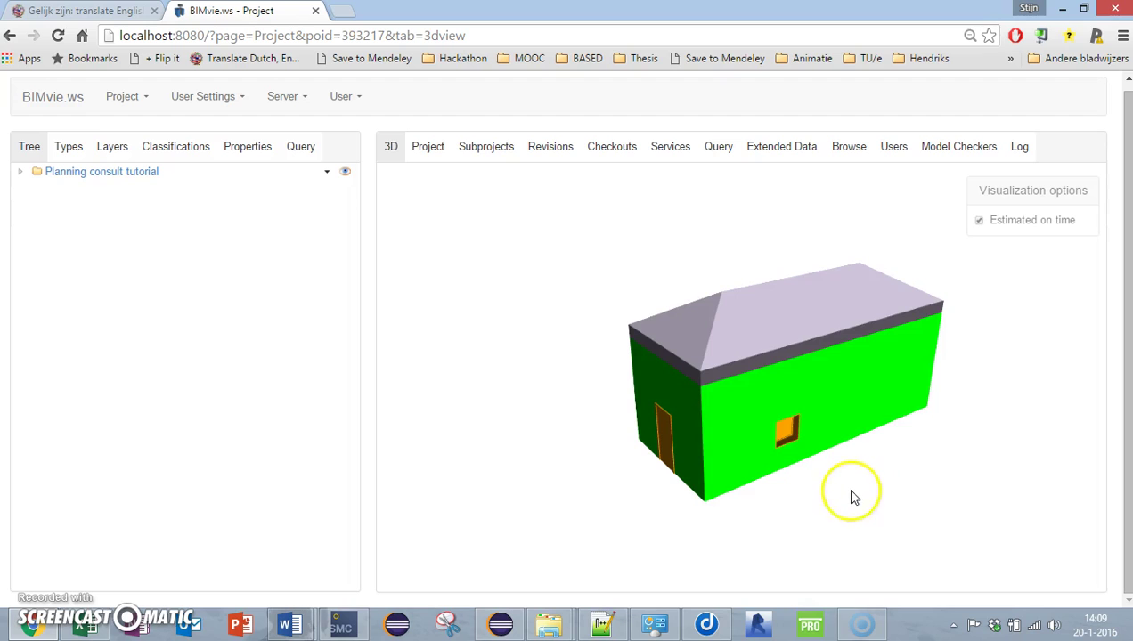
drag(850, 498, 906, 458)
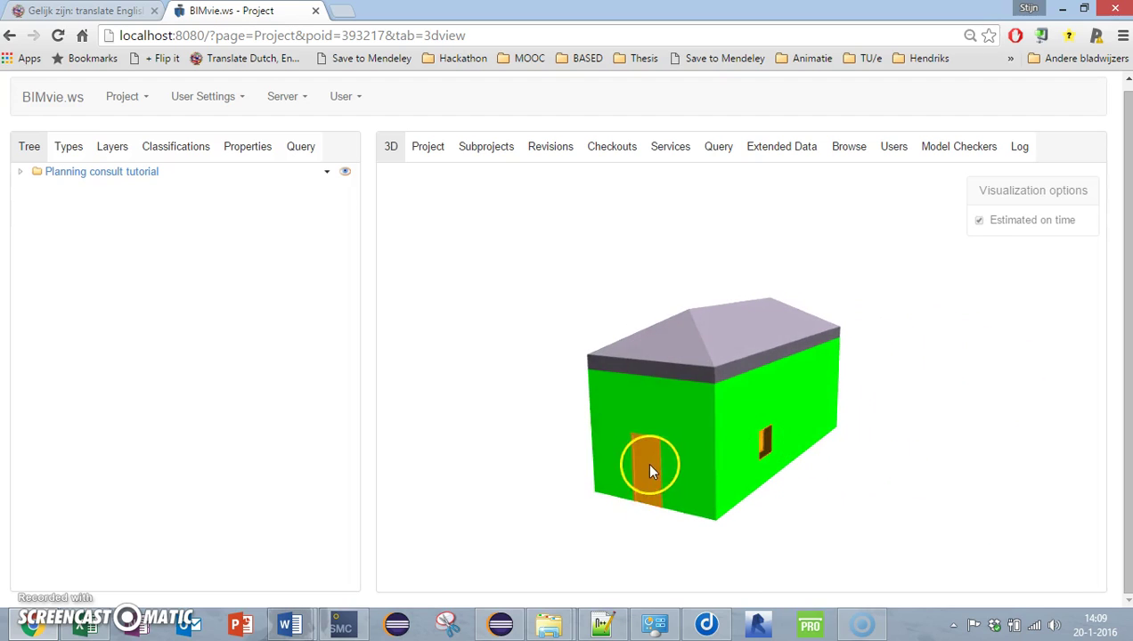
drag(769, 436, 676, 433)
drag(653, 339, 768, 466)
drag(684, 436, 877, 449)
drag(776, 329, 818, 335)
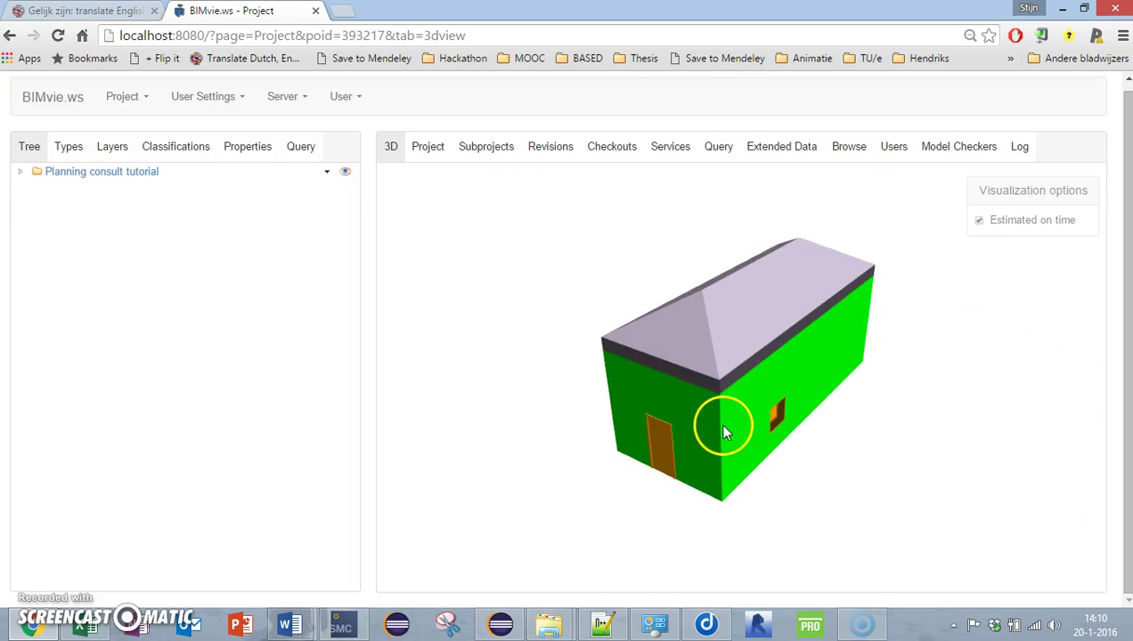
Step: Open the Planning Consult Results (HTML) report from the extended data of Revision 1
click(769, 157)
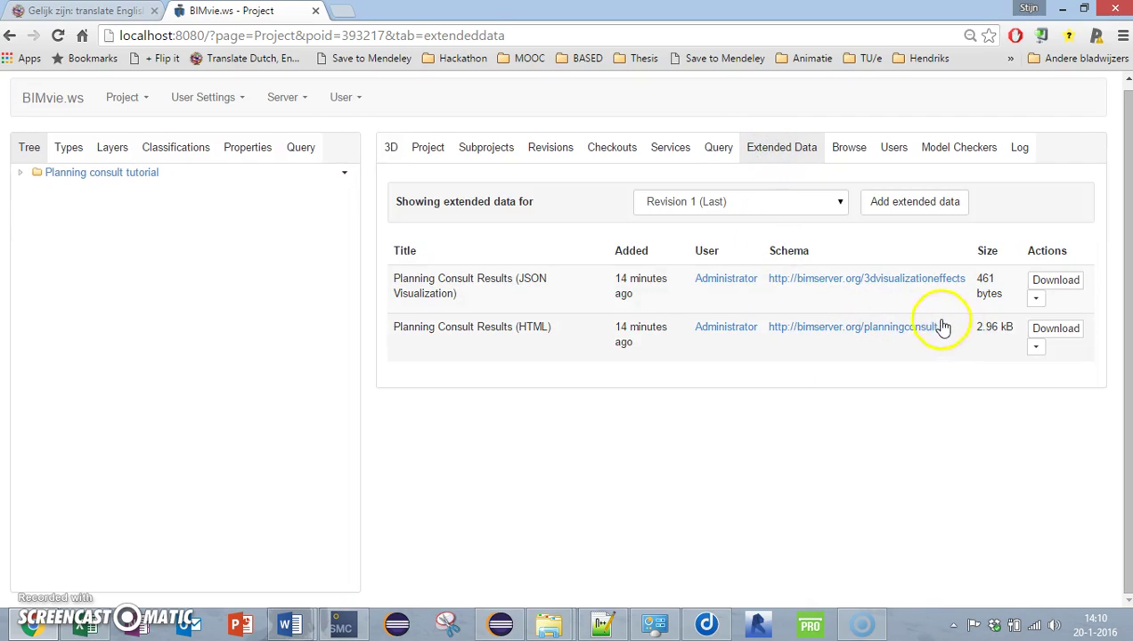
click(1053, 334)
scroll(475, 240, down, 1)
scroll(259, 214, down, 3)
scroll(281, 200, up, 4)
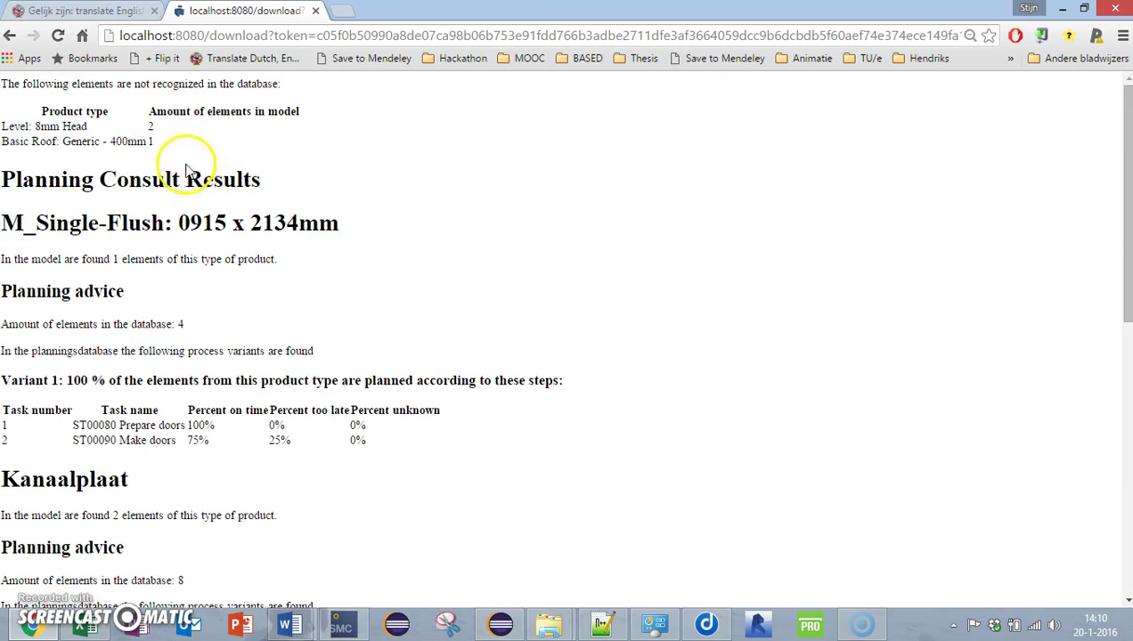
Step: Review the unrecognized elements and the Stelkozijn planning advice in the report, and return to the project's extended data
drag(166, 144, 271, 89)
double_click(258, 85)
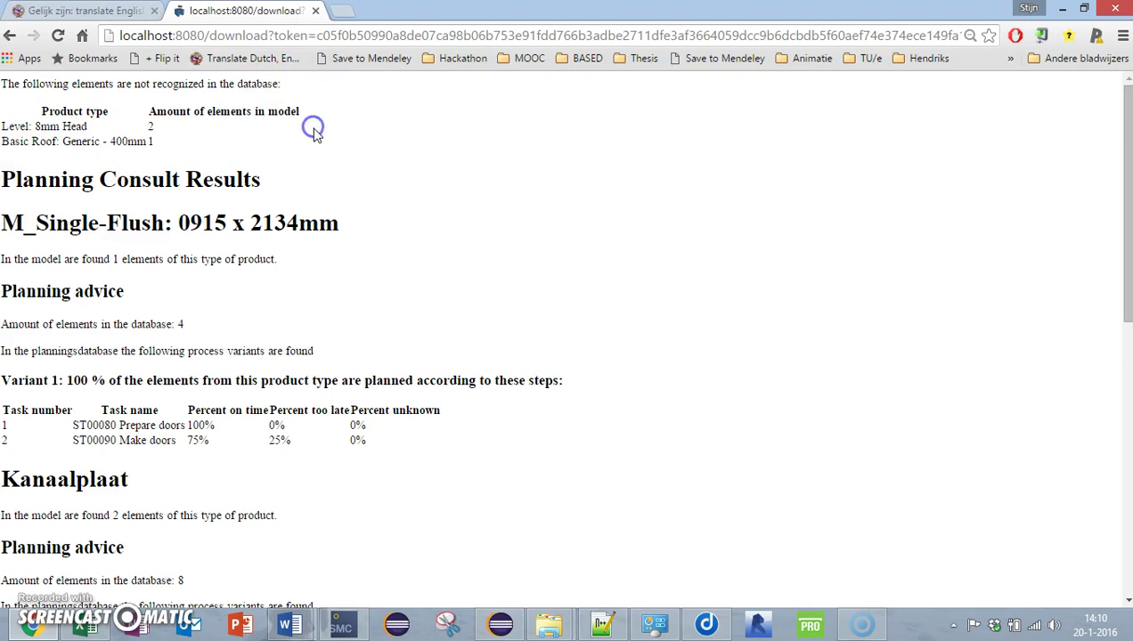
scroll(308, 133, down, 7)
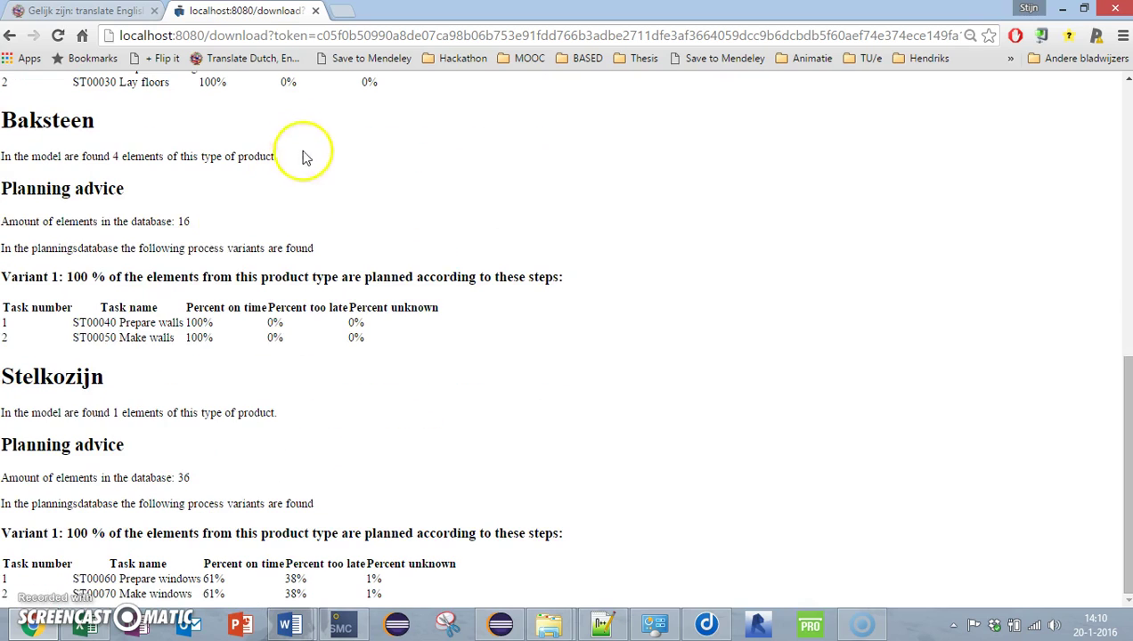
drag(6, 393, 9, 366)
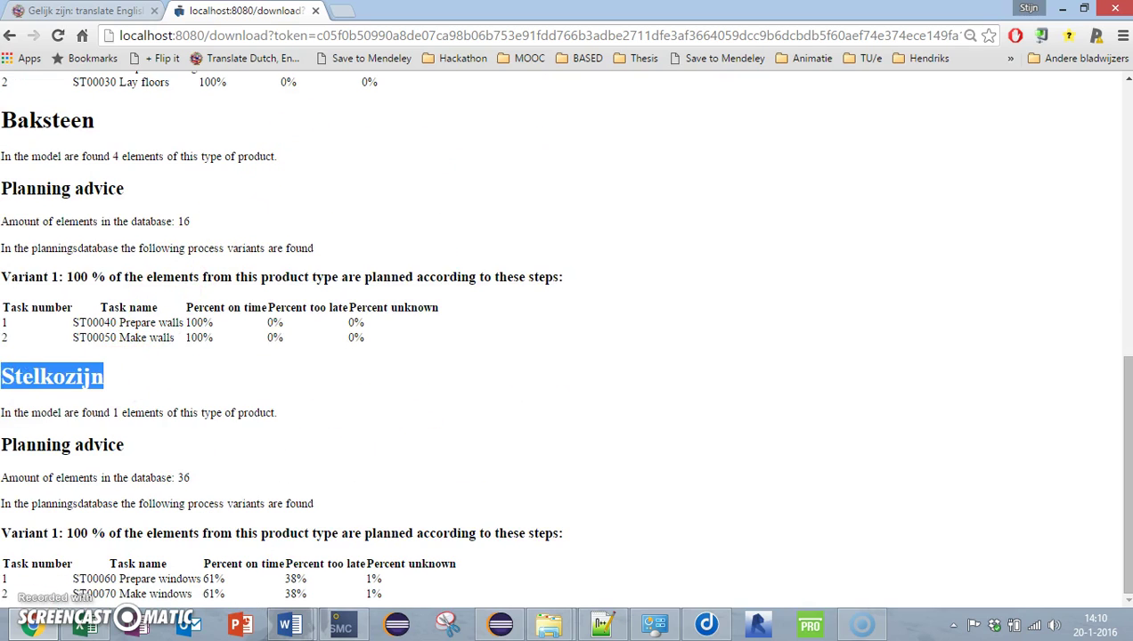
click(116, 398)
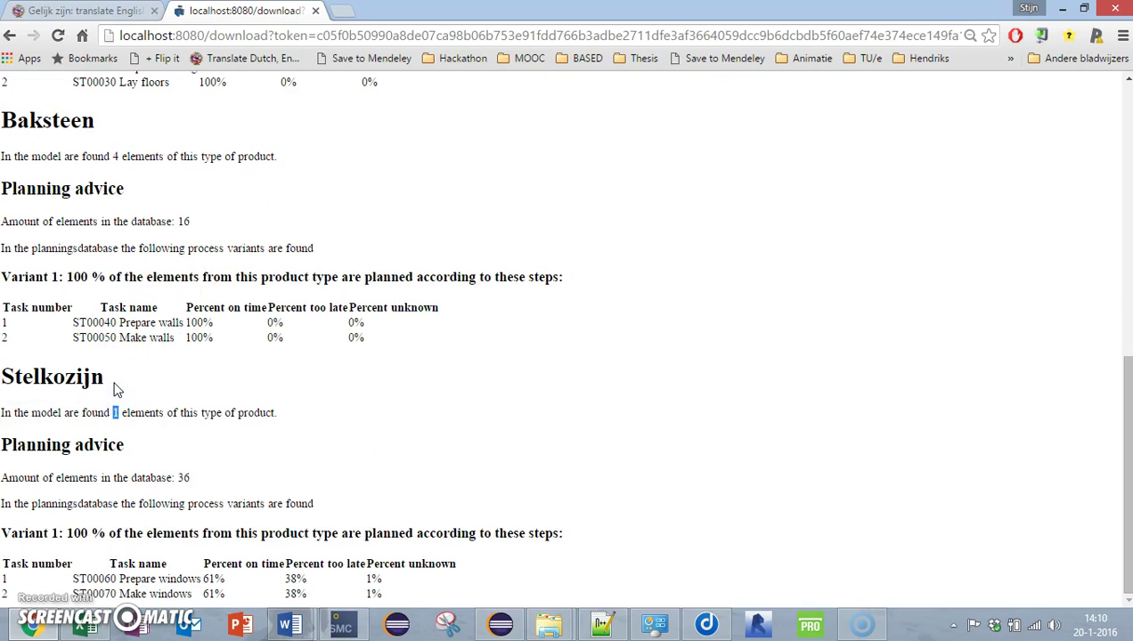
click(124, 398)
drag(304, 589, 222, 584)
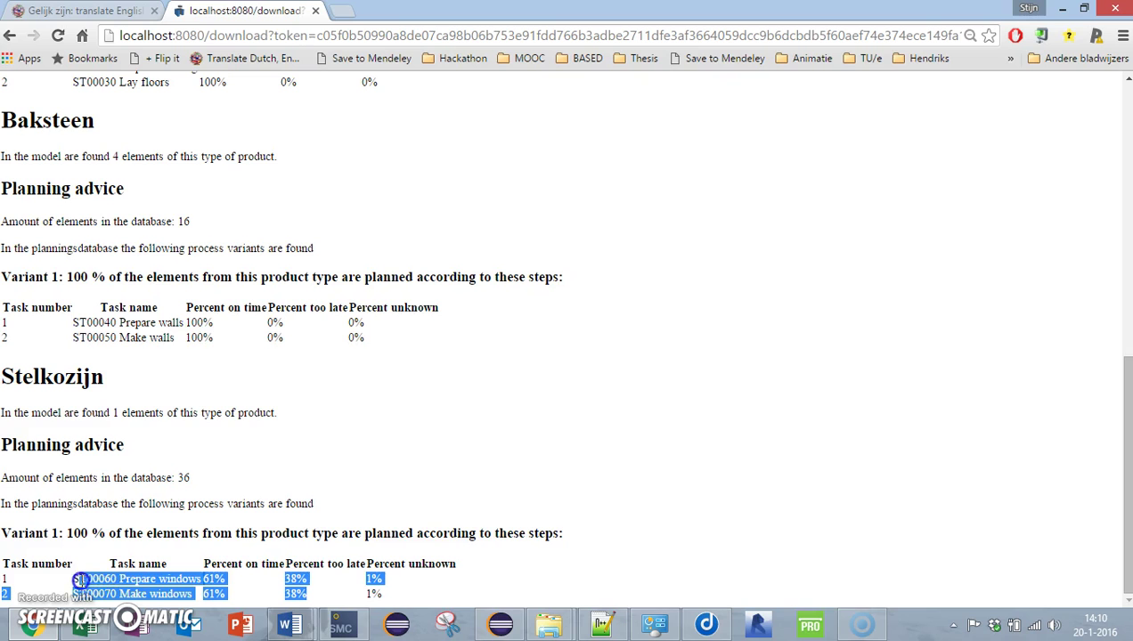
drag(36, 579, 4, 581)
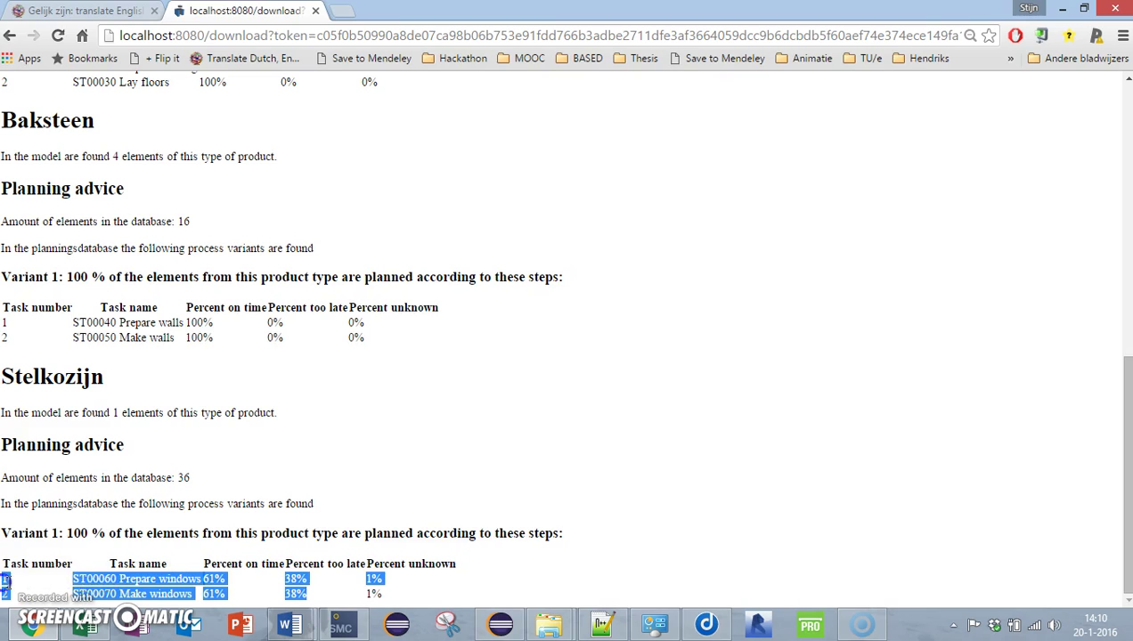
click(85, 563)
scroll(298, 251, up, 7)
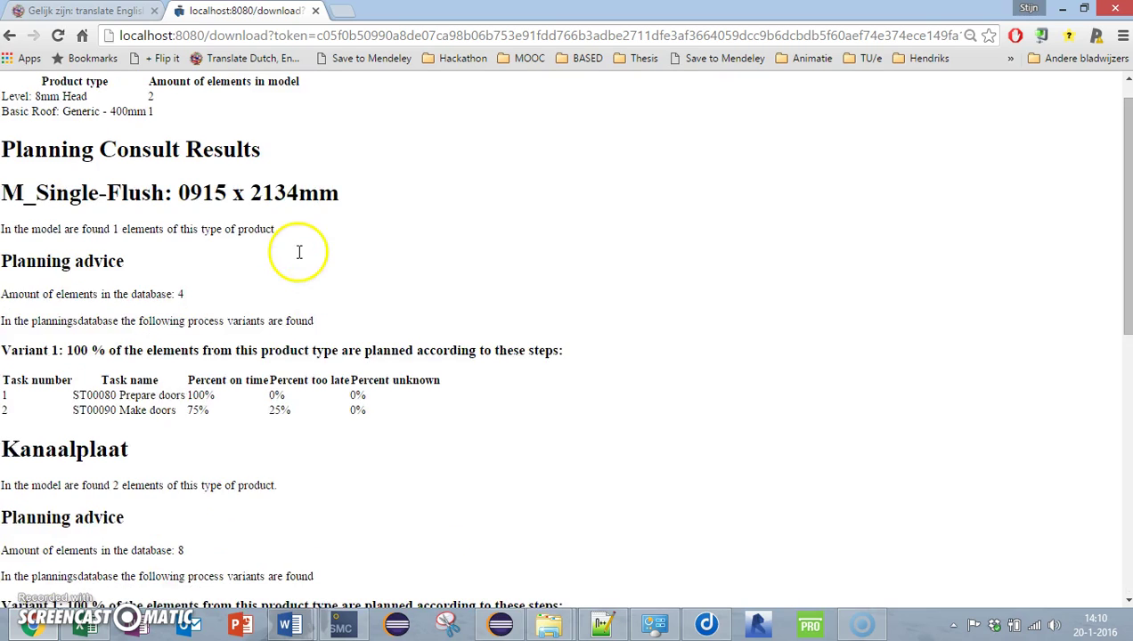
click(9, 37)
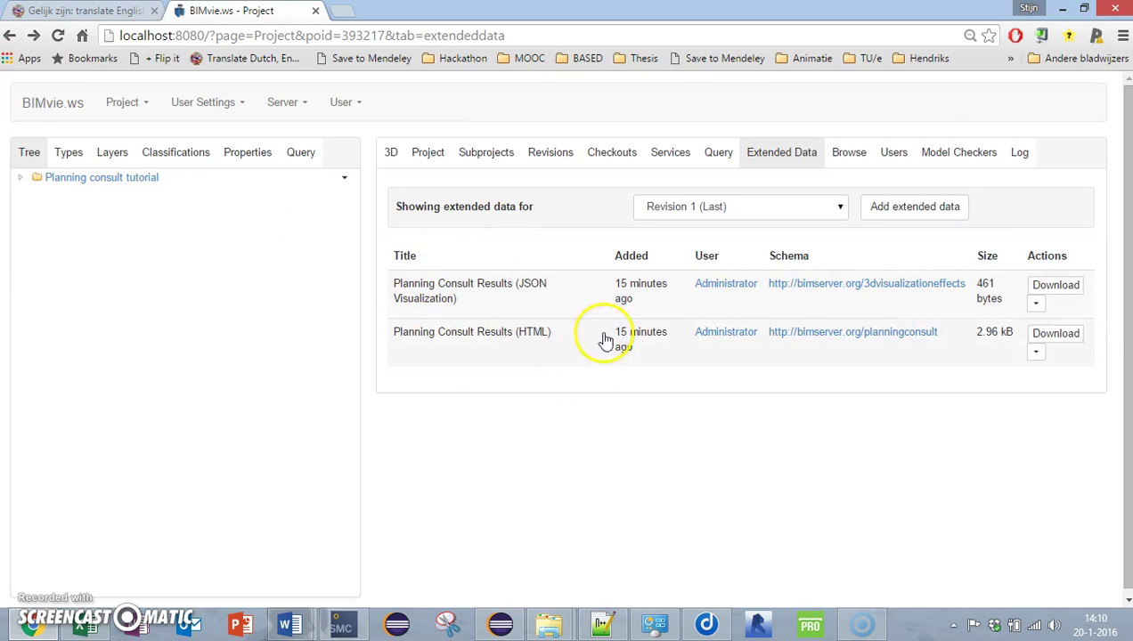
Step: Create a new project named "Planning consult tutorial 4"
click(150, 107)
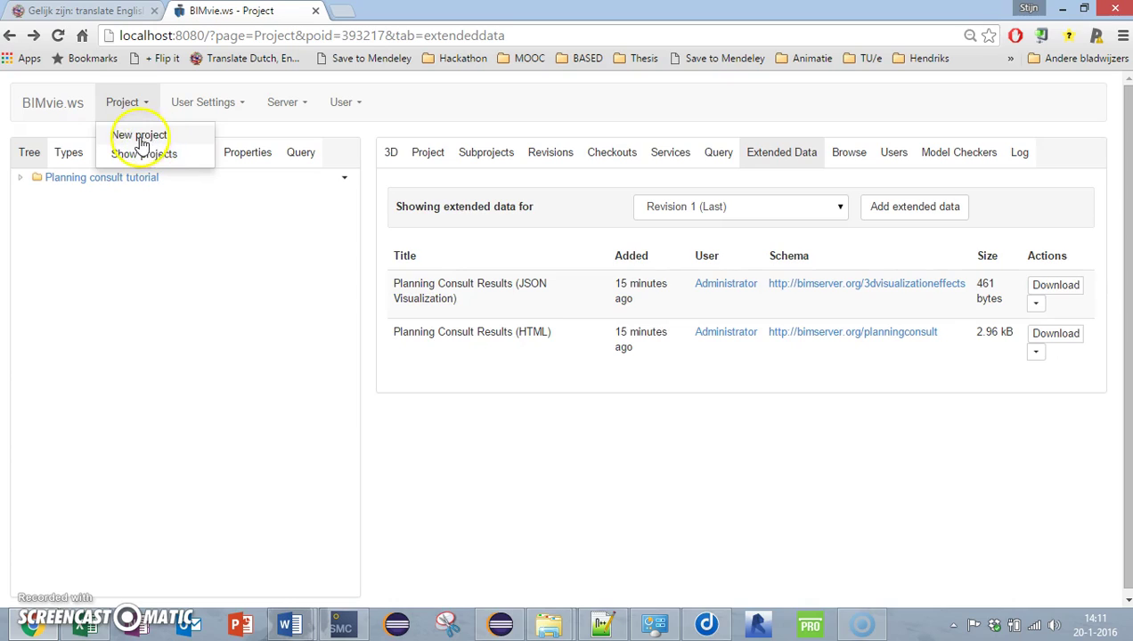
click(141, 141)
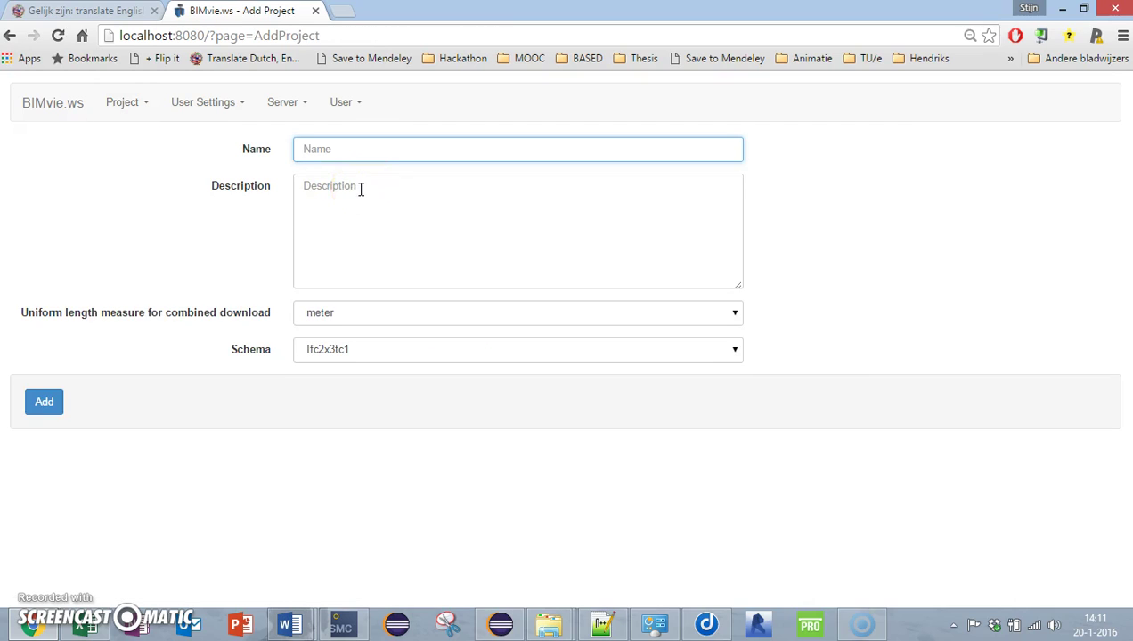
text(Planning consult tu)
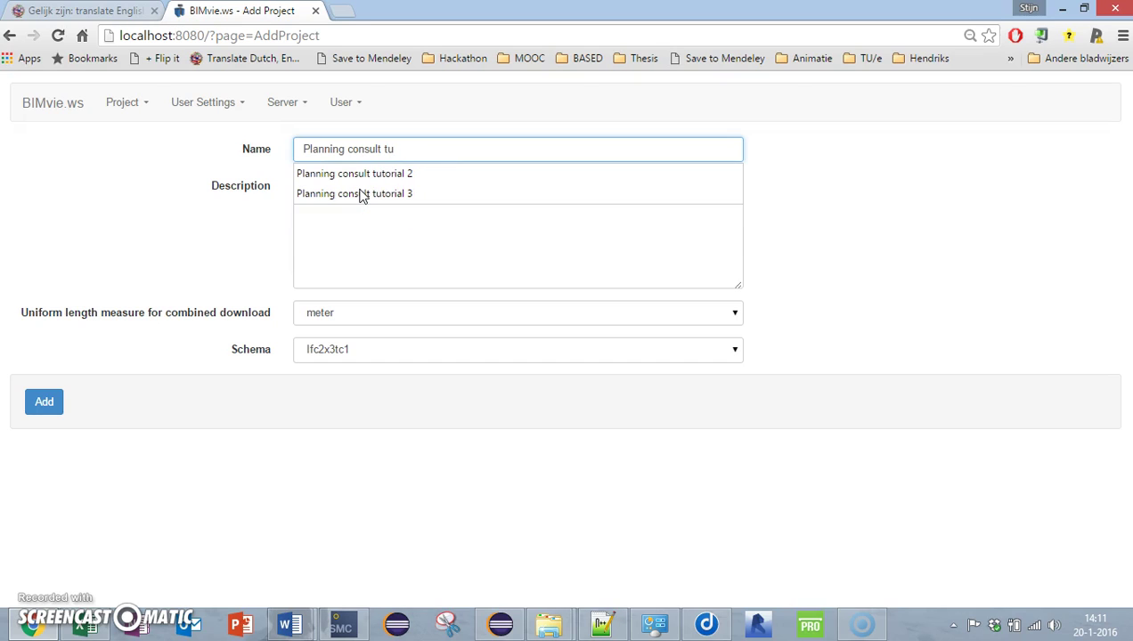
text(torial 4)
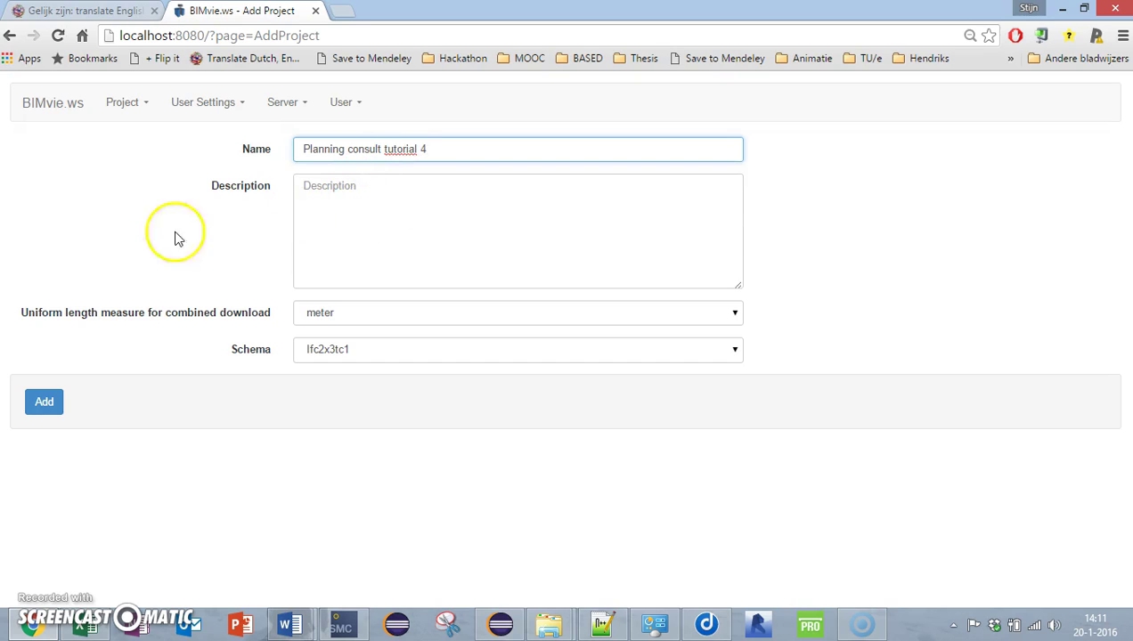
click(50, 398)
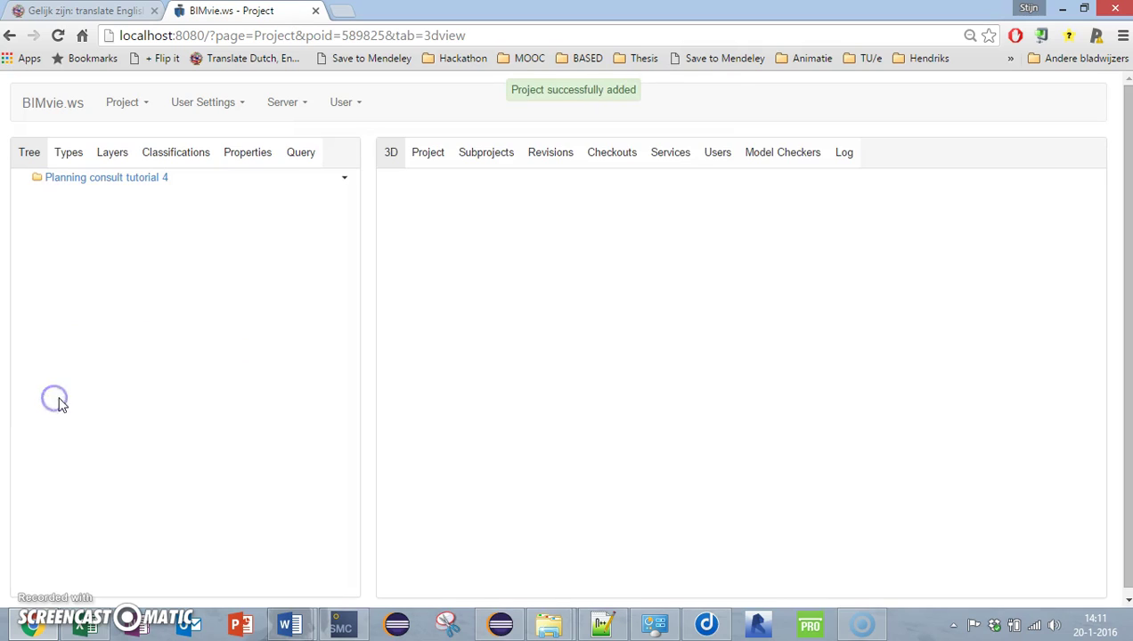
Step: Add the Planning Consult HTML service with its Planning Consult HTML profile to the new project
click(345, 177)
click(304, 219)
scroll(620, 337, down, 5)
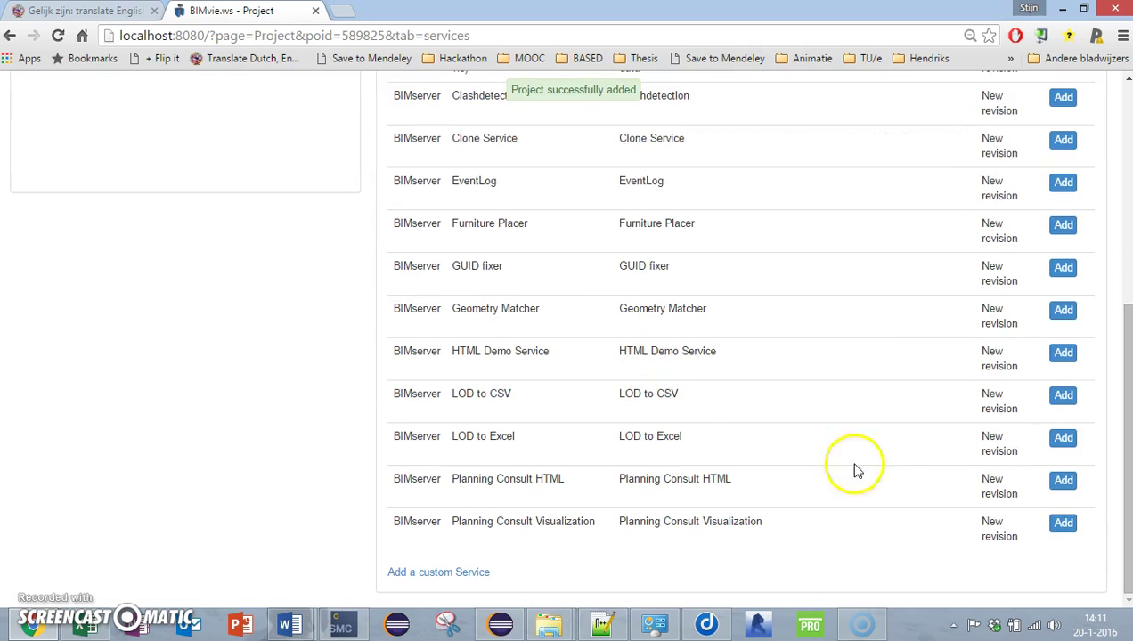
click(1063, 481)
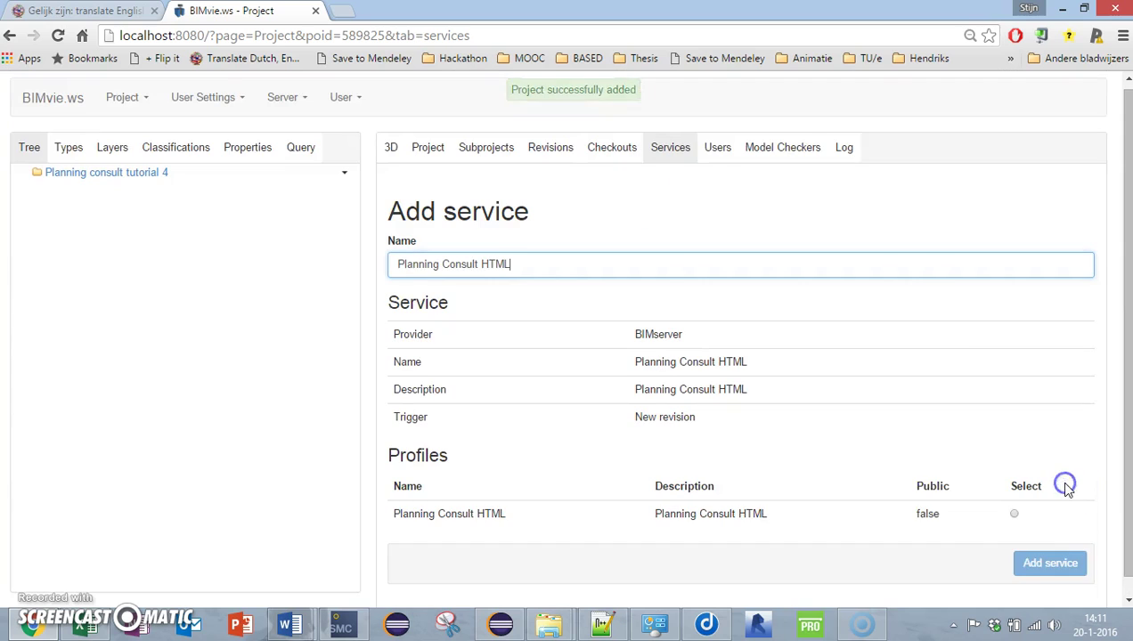
click(1013, 513)
scroll(1019, 524, down, 3)
click(1040, 548)
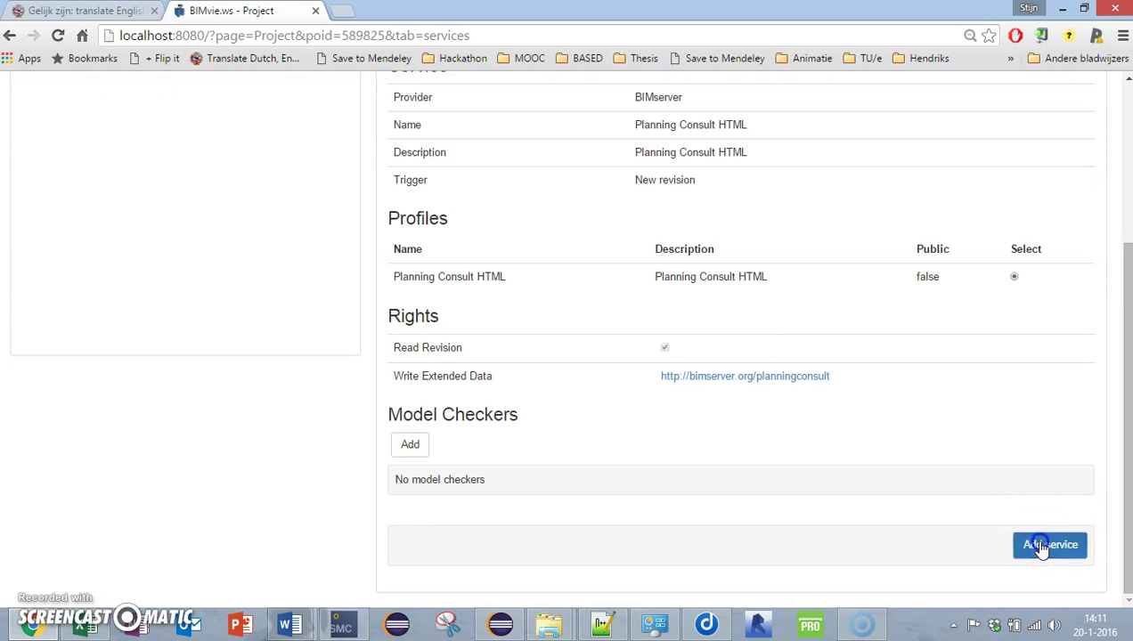
Step: Add the Planning Consult Visualization service with its Planning Consult Visualization profile to the project
click(345, 172)
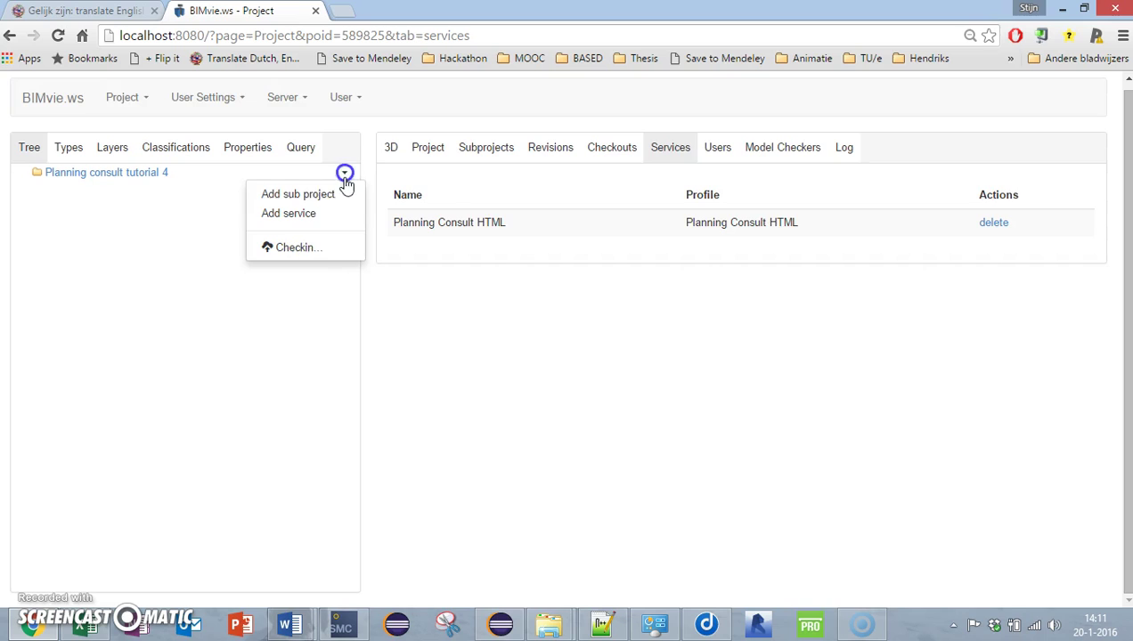
click(329, 219)
scroll(733, 437, down, 5)
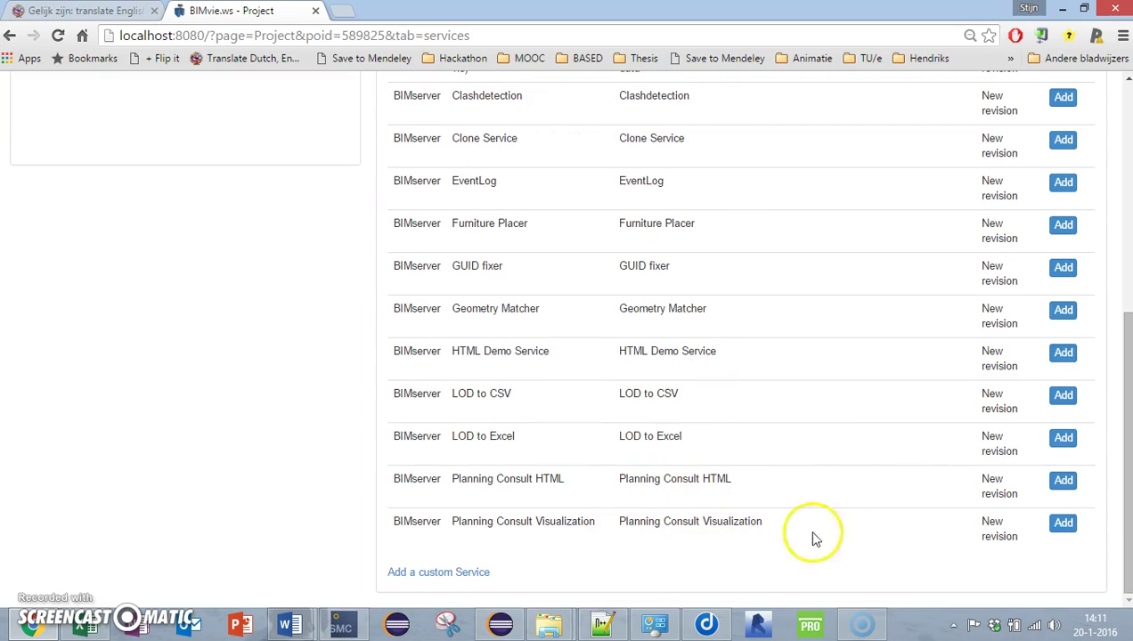
click(1065, 523)
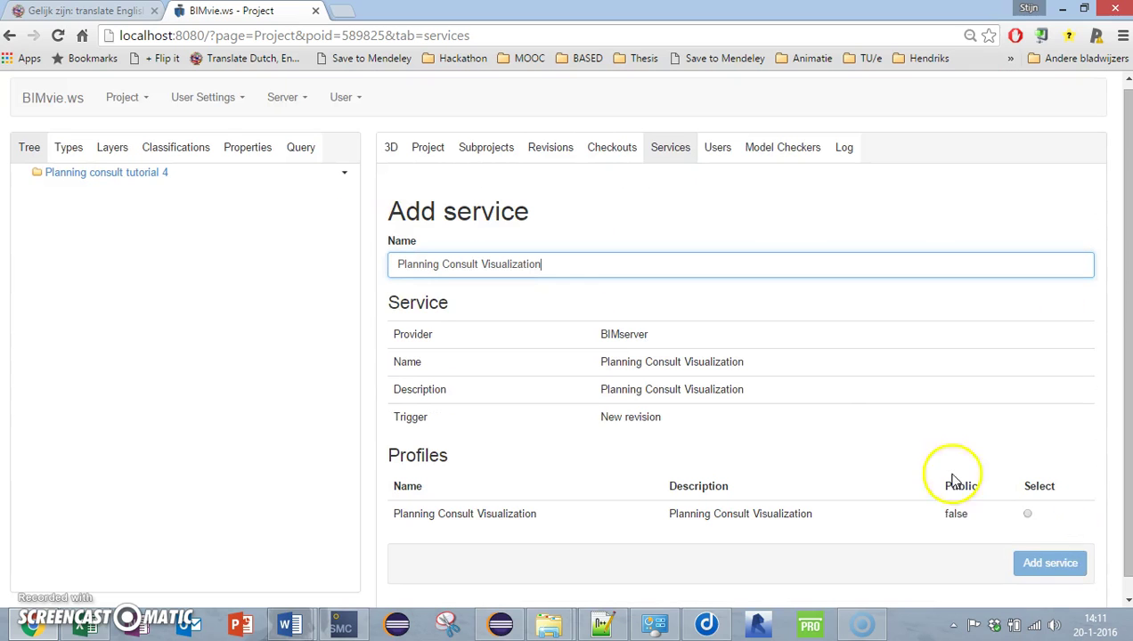
click(1028, 516)
scroll(1015, 525, down, 3)
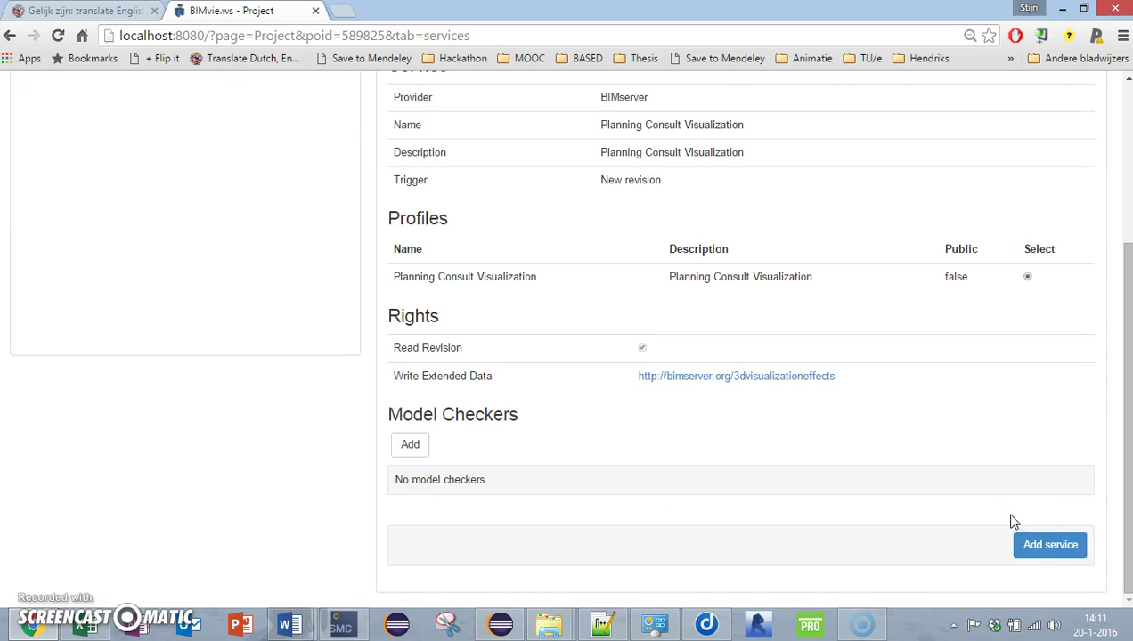
click(1063, 549)
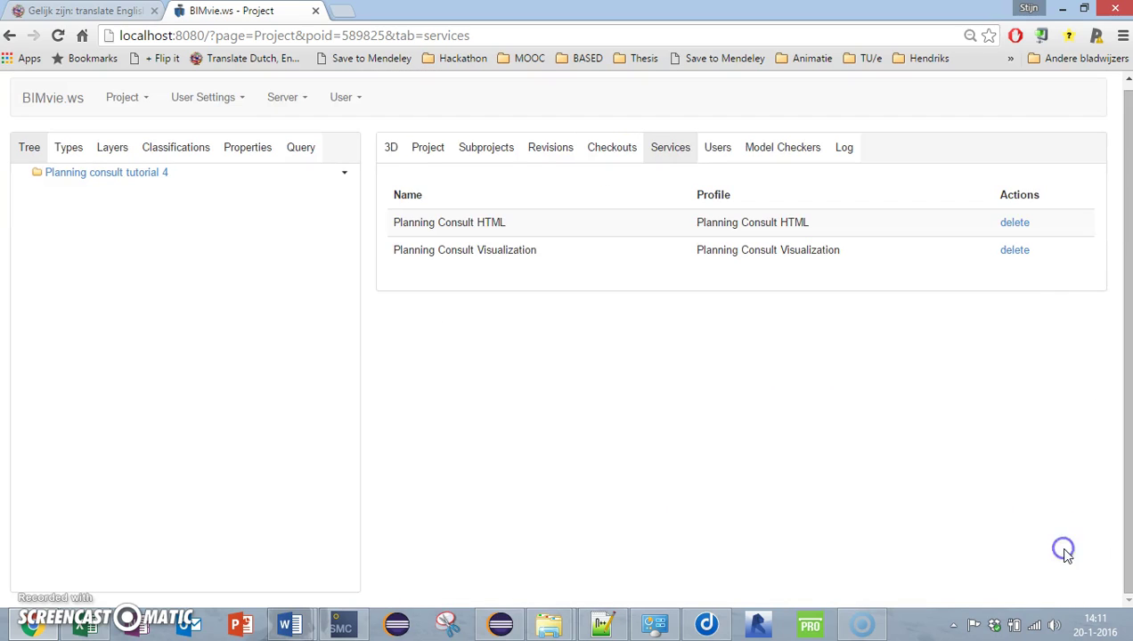
Step: Open the settings of the Planning Consult HTML internal service
click(240, 100)
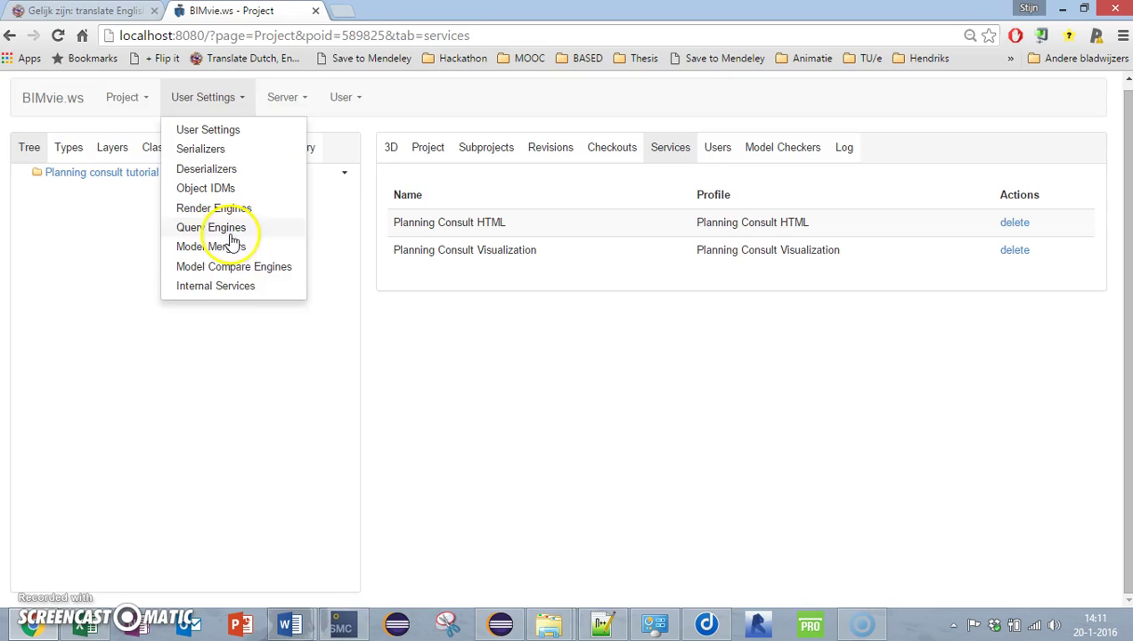
click(235, 285)
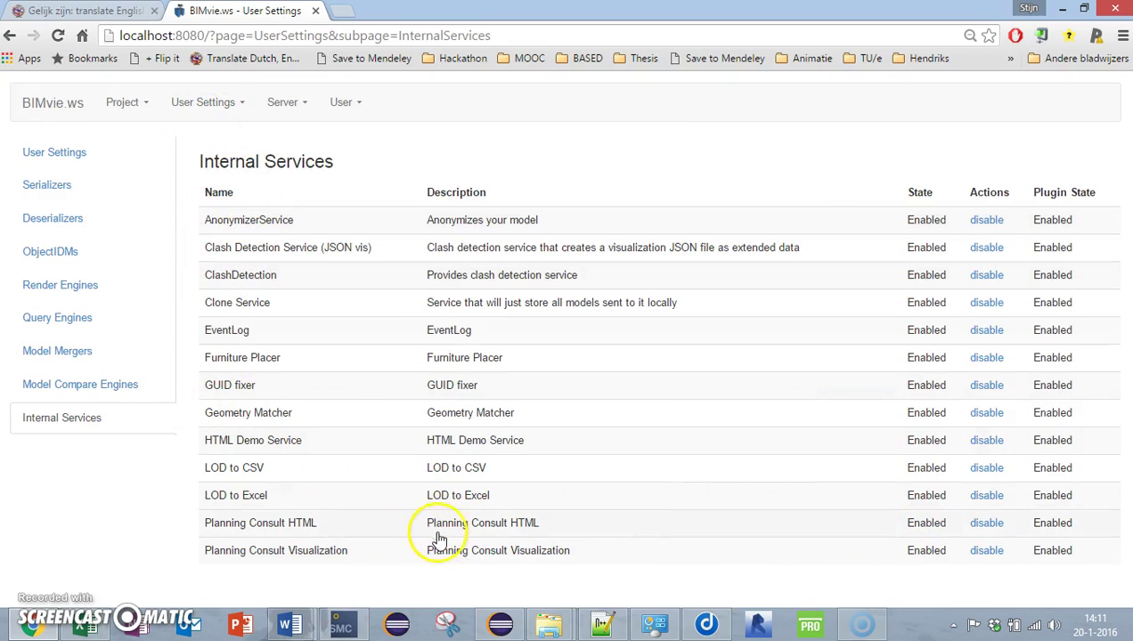
click(311, 528)
scroll(496, 404, down, 1)
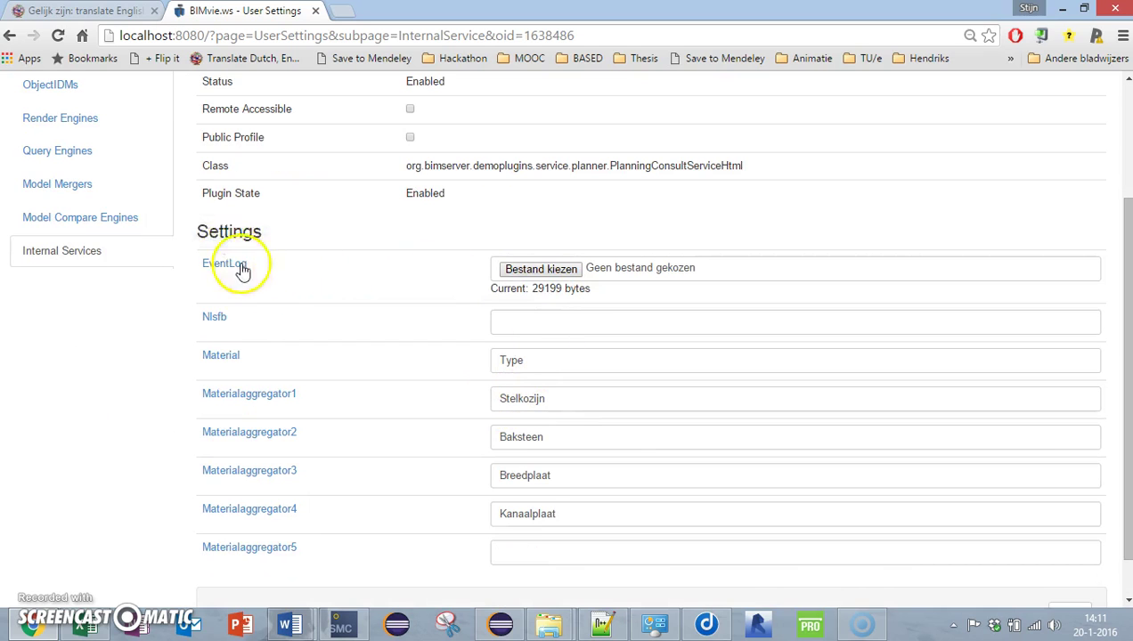
Step: Choose "Combined event log validation projects incl failure data.csv" from the Validation projects' Event log folder as the EventLog file
click(511, 273)
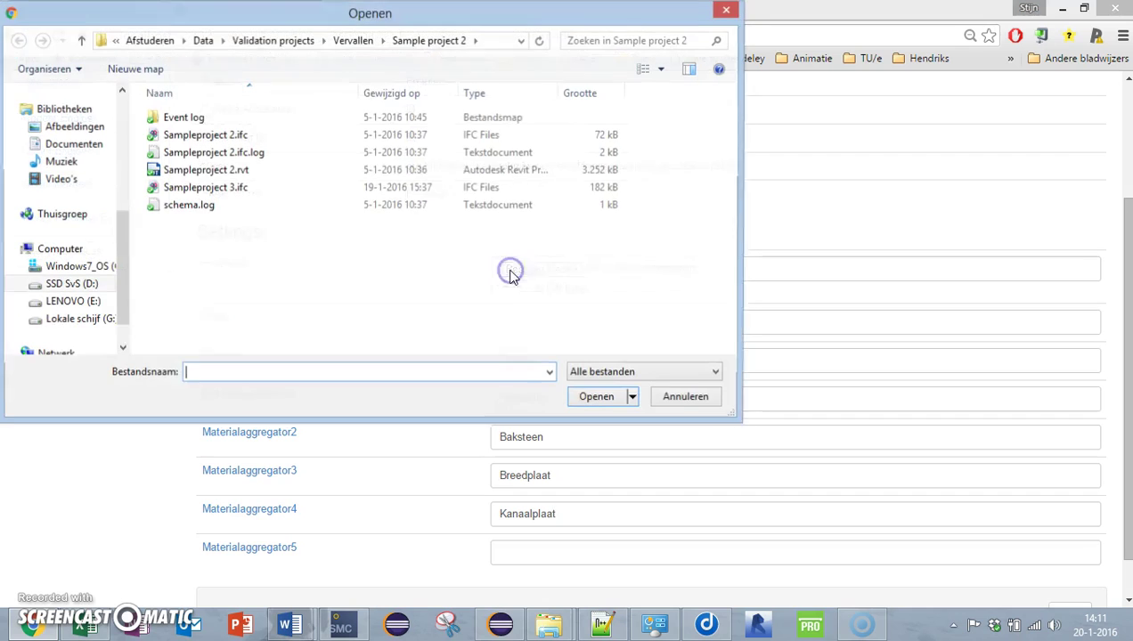
click(264, 42)
double_click(218, 118)
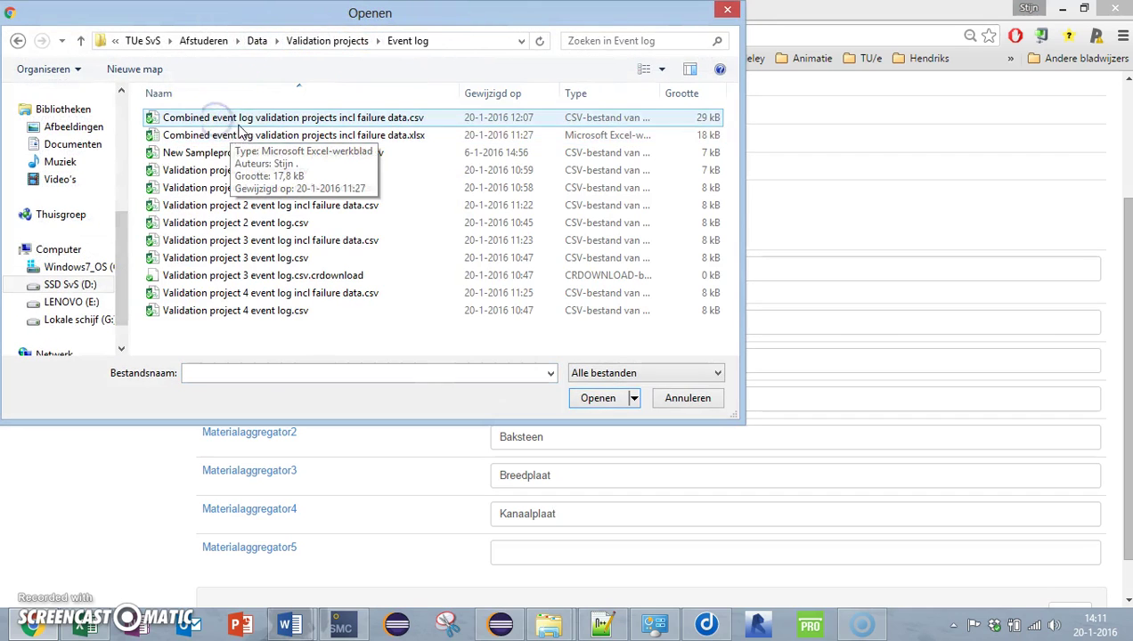
click(234, 119)
click(583, 399)
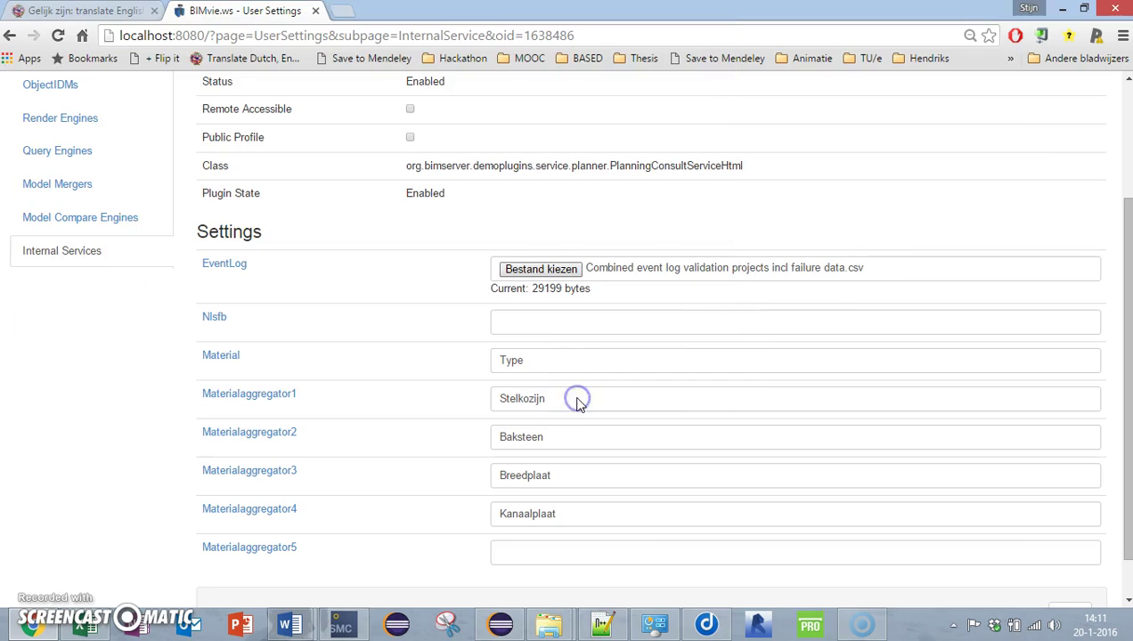
Step: Switch to Excel, examine the columns and rows of the combined event log, and return to the service settings
click(84, 624)
scroll(280, 386, down, 5)
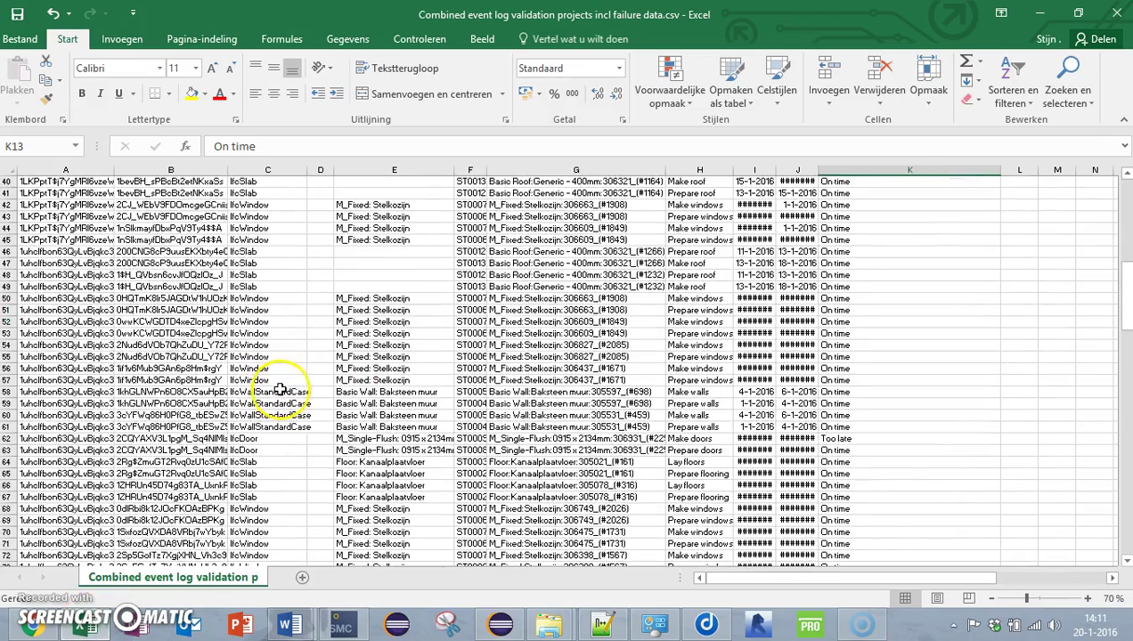
scroll(284, 378, up, 5)
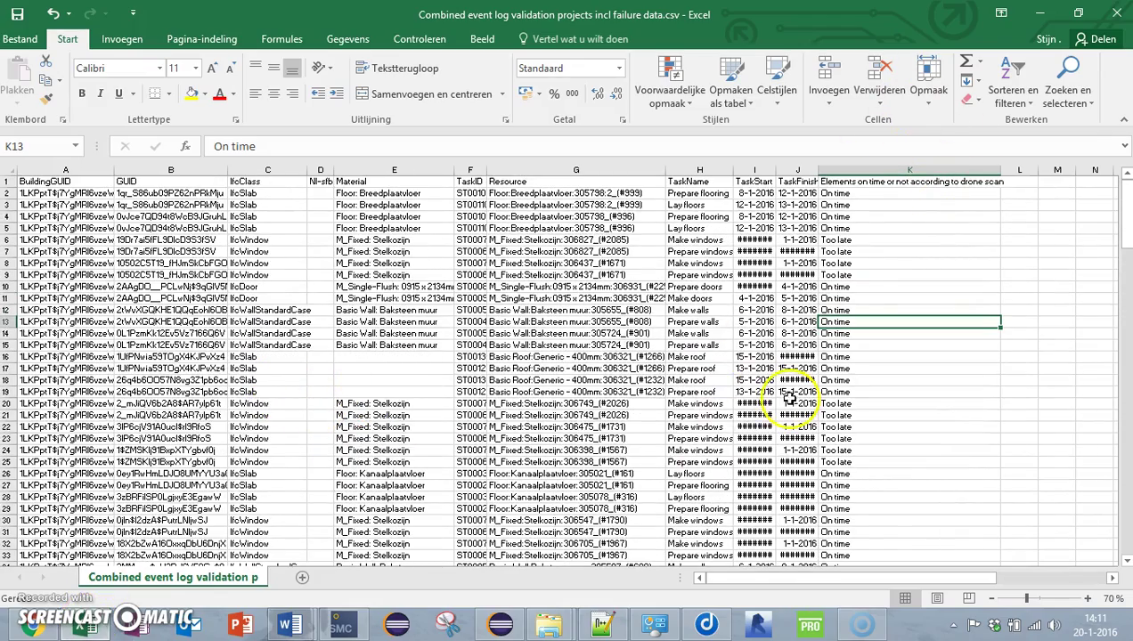
click(1039, 13)
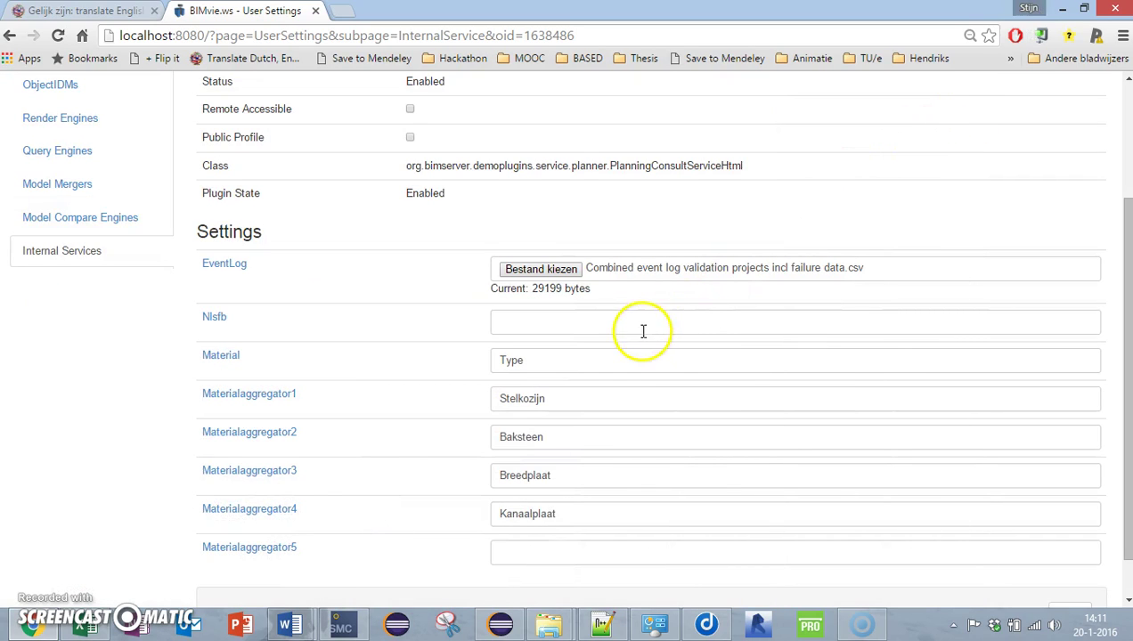
Step: Examine the Nlsfb and Material settings of the Planning Consult HTML service
click(601, 355)
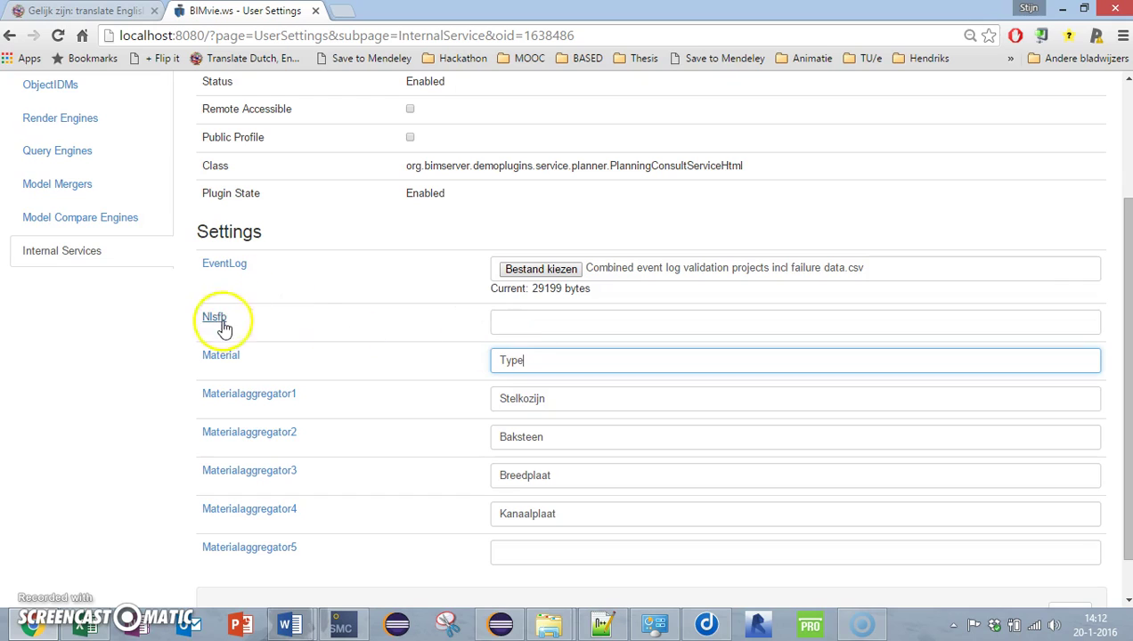
click(507, 321)
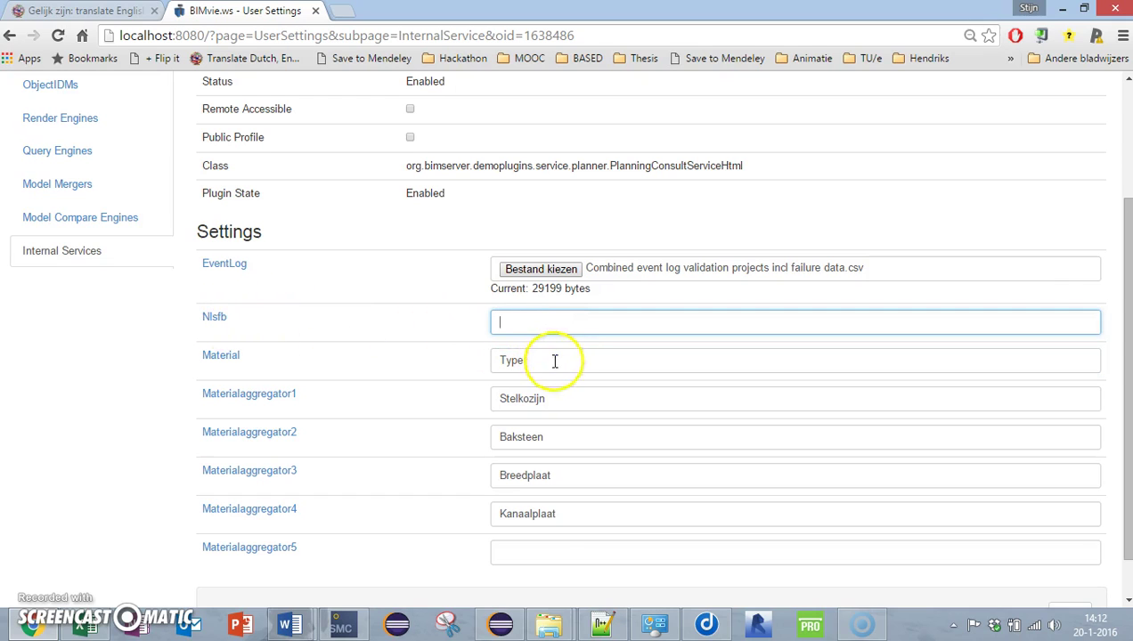
click(553, 361)
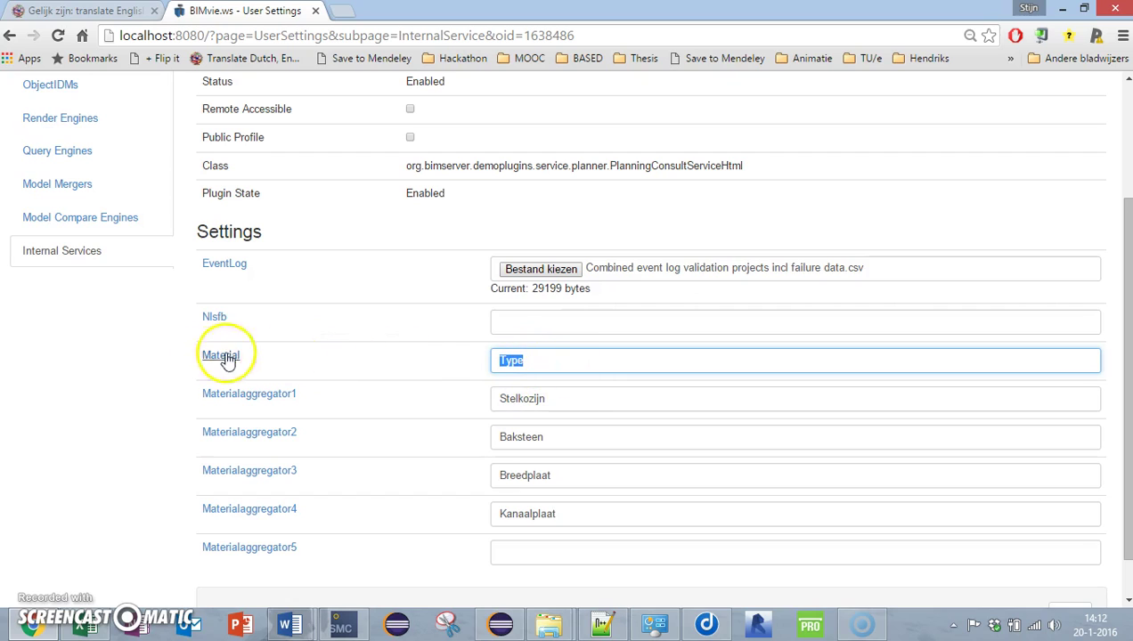
double_click(547, 367)
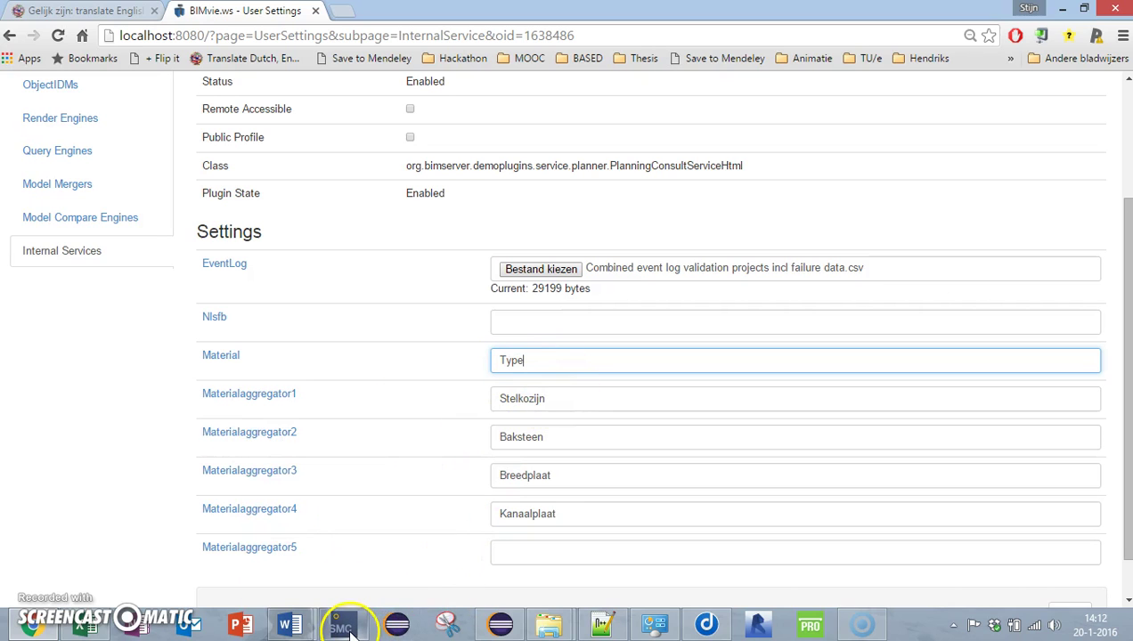
Step: Switch to Solibri Model Checker, inspect the Type property of the wall containing the door, and return to the service settings
click(372, 583)
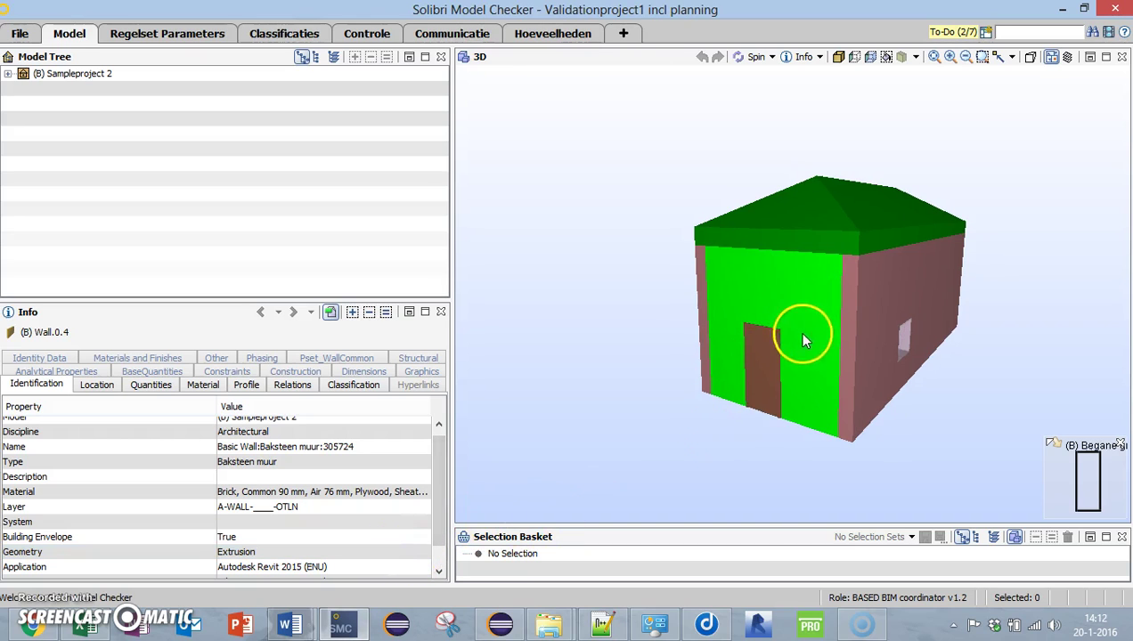
click(23, 465)
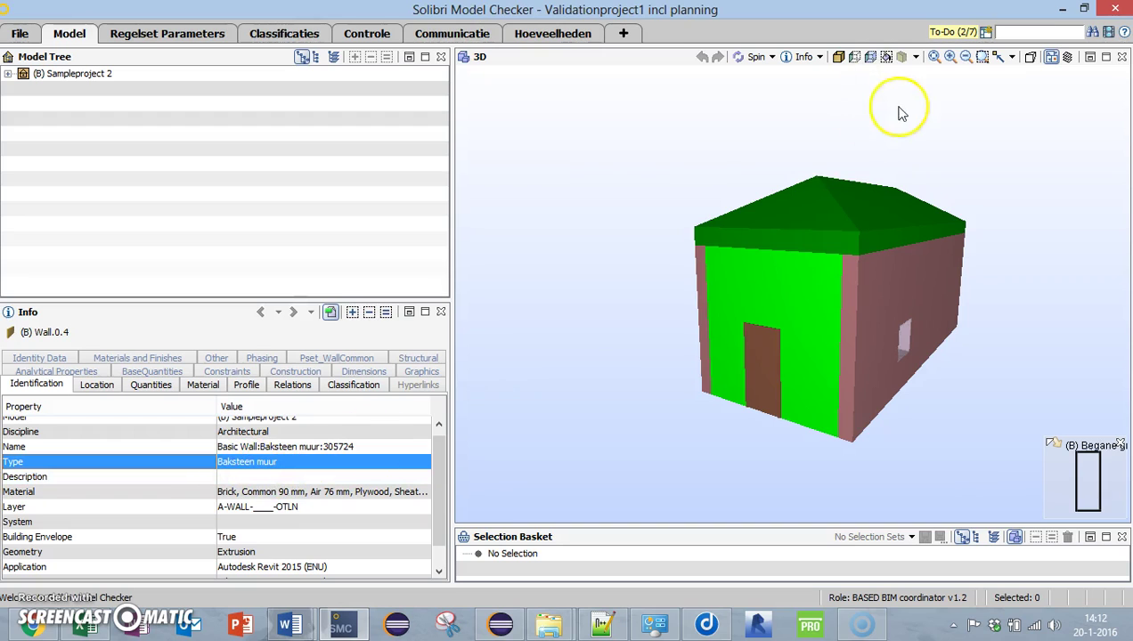
click(1062, 9)
Step: Review the Material setting and the material aggregators of the Planning Consult HTML service
click(536, 358)
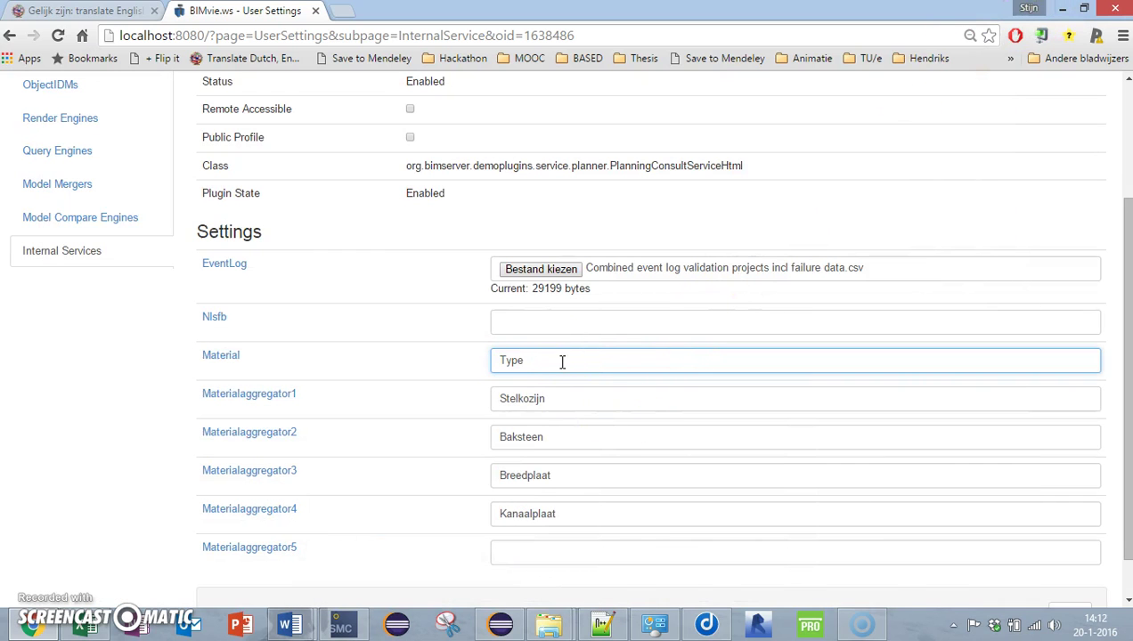
click(561, 398)
click(567, 437)
click(575, 475)
click(575, 474)
click(575, 435)
click(578, 400)
scroll(585, 405, down, 1)
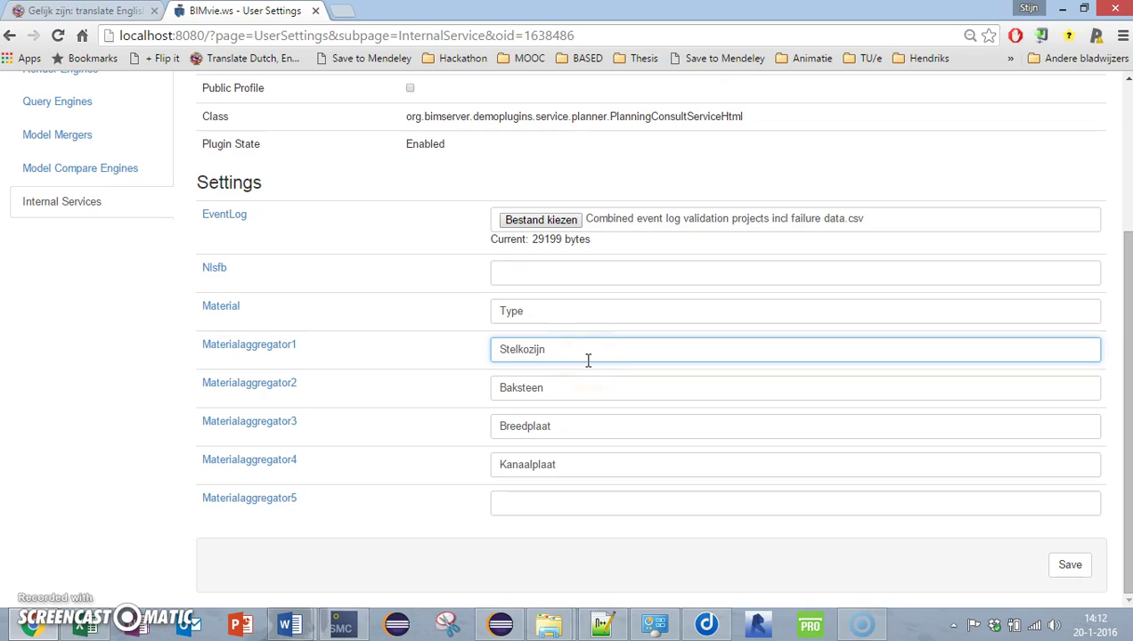
click(595, 383)
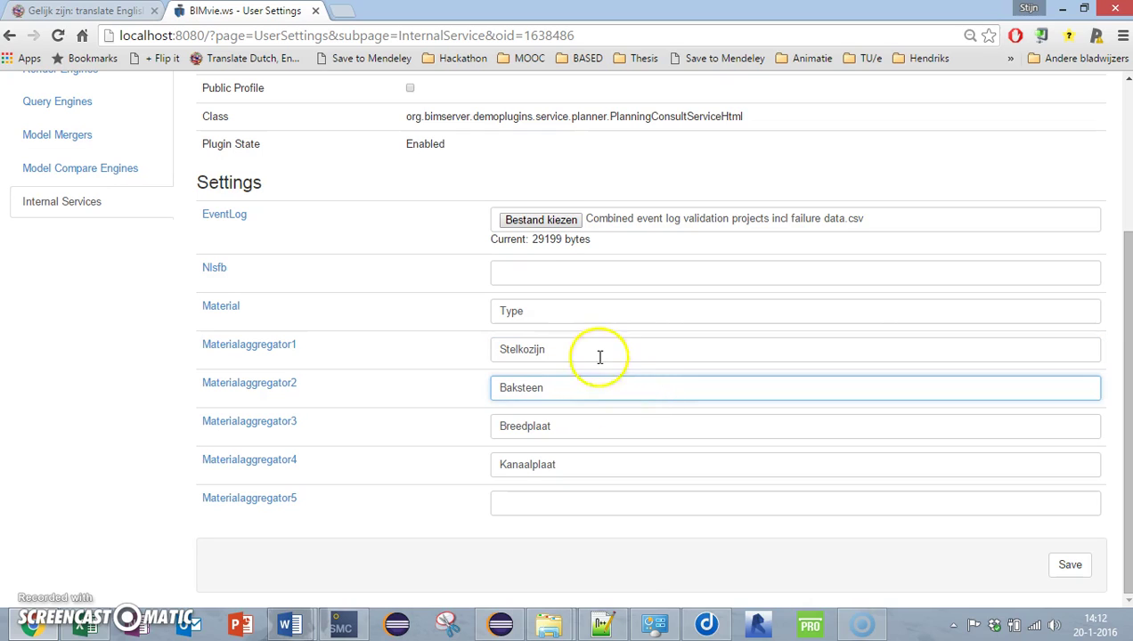
click(596, 352)
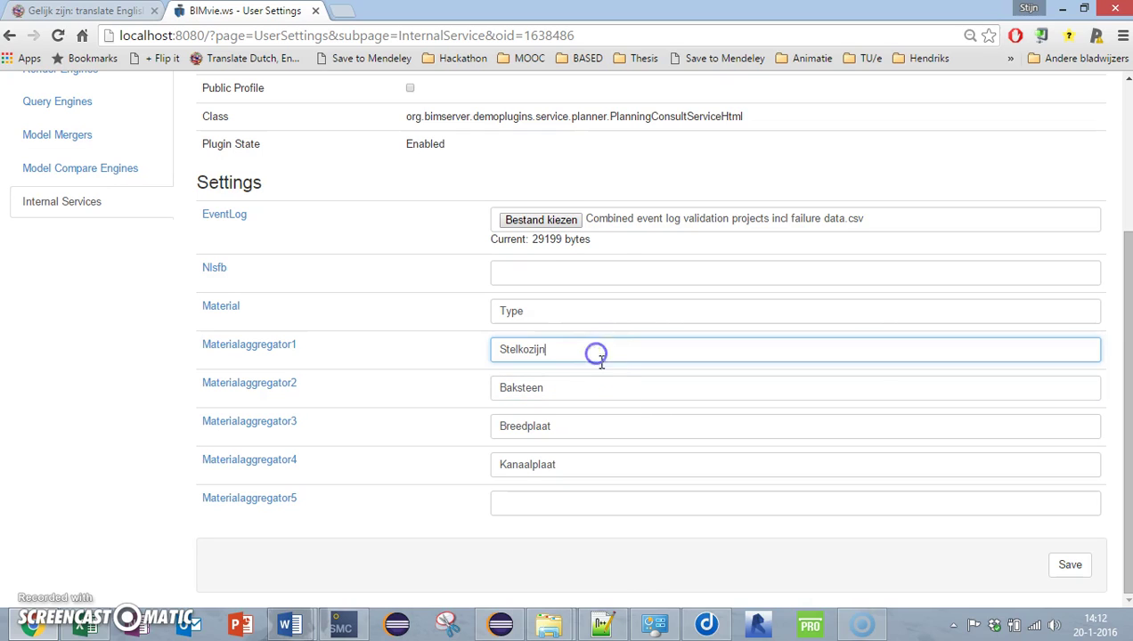
Step: Save the Planning Consult HTML settings and open the settings of the Planning Consult Visualization internal service
click(1071, 565)
scroll(424, 242, up, 3)
scroll(502, 523, down, 3)
click(99, 204)
click(314, 553)
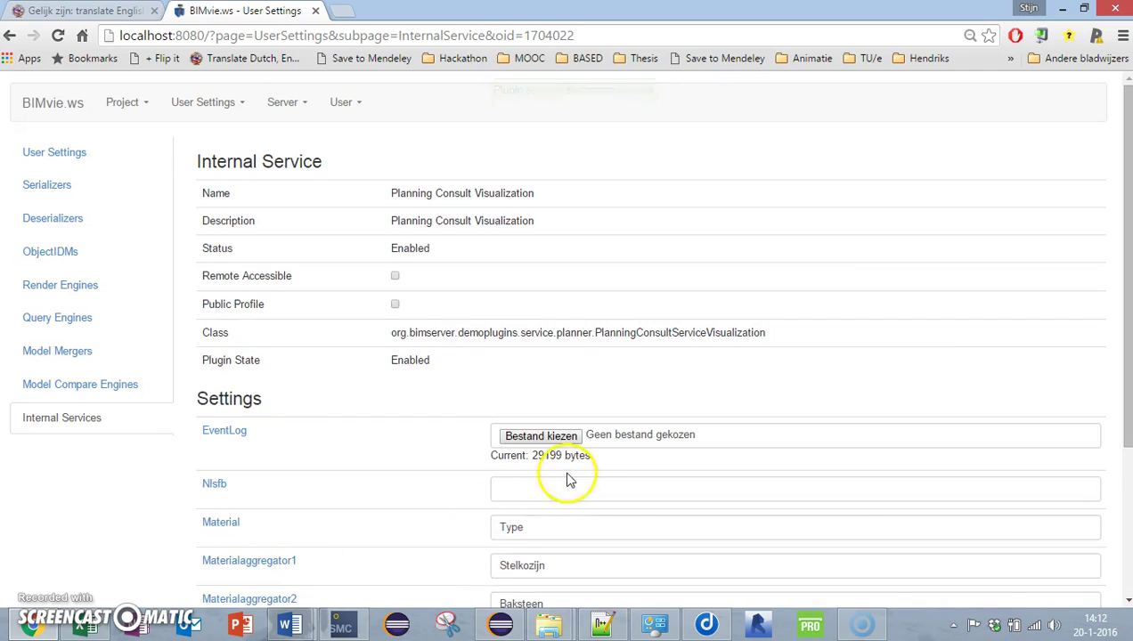
Step: Review the EventLog, Nlsfb, Material and material aggregator settings of the Planning Consult Visualization service
scroll(569, 465, down, 3)
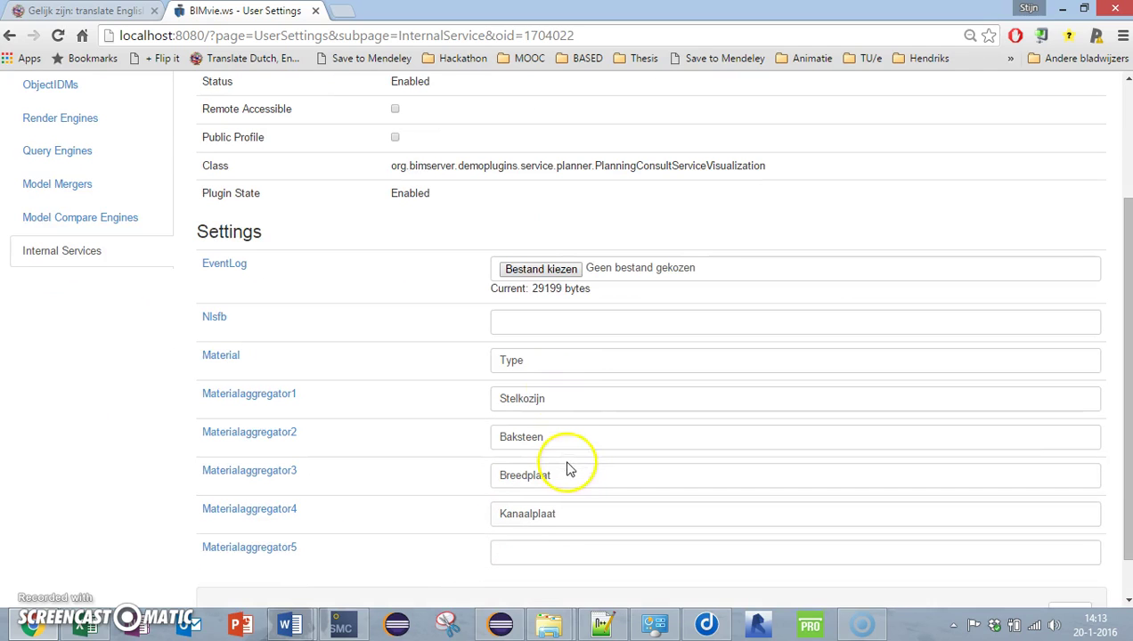
click(549, 320)
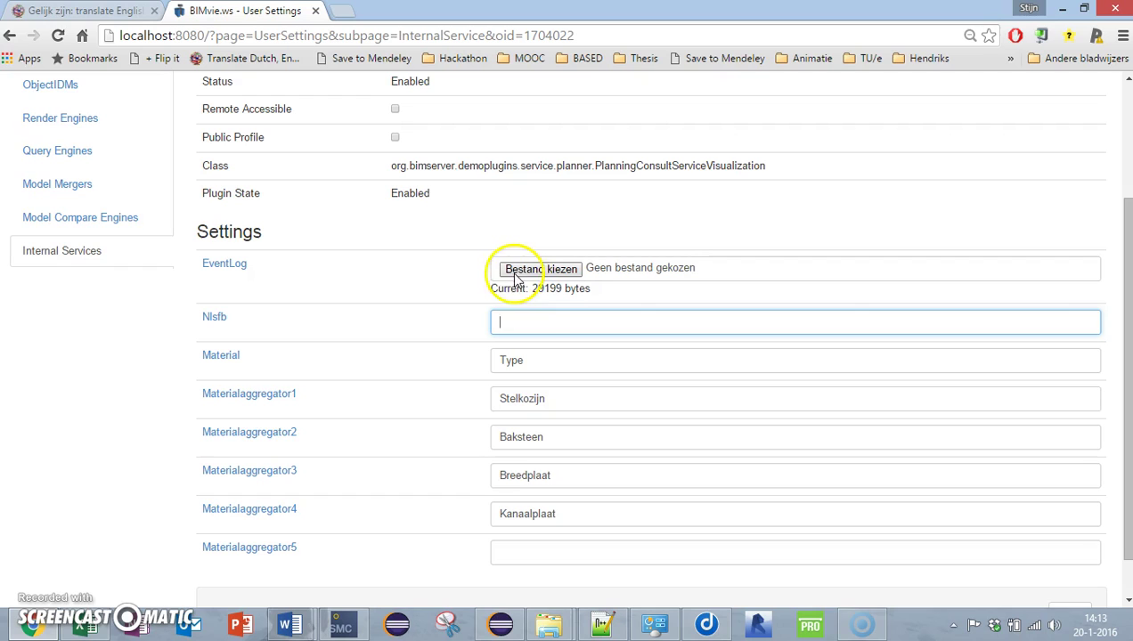
drag(530, 363, 473, 361)
drag(547, 398, 498, 396)
double_click(552, 443)
double_click(586, 473)
drag(578, 481, 507, 474)
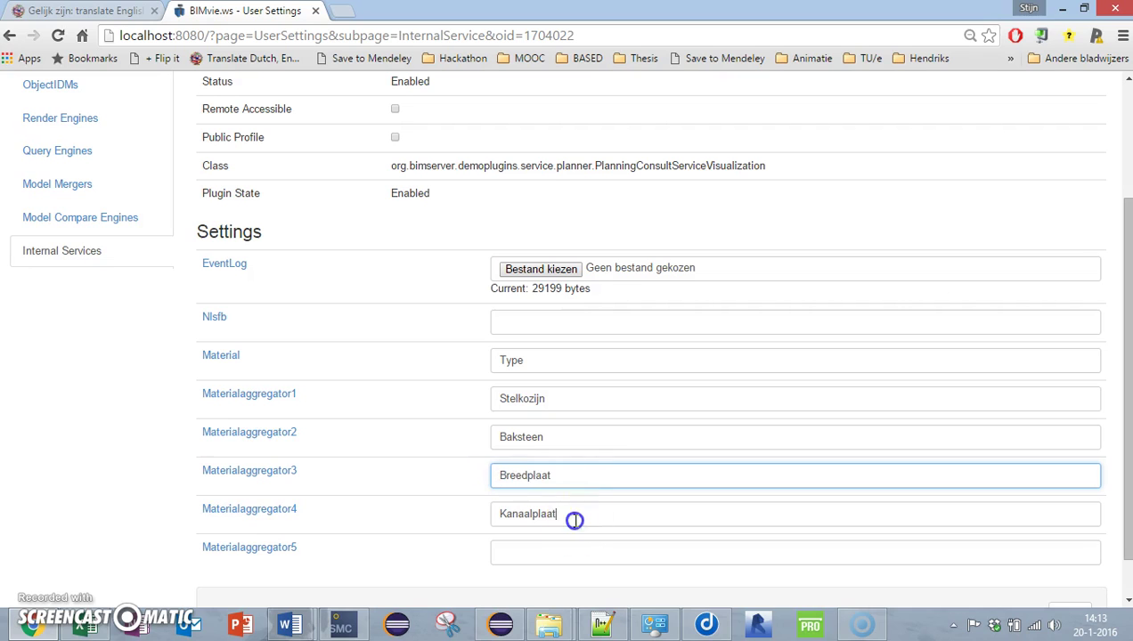
drag(574, 520, 485, 503)
scroll(587, 499, down, 1)
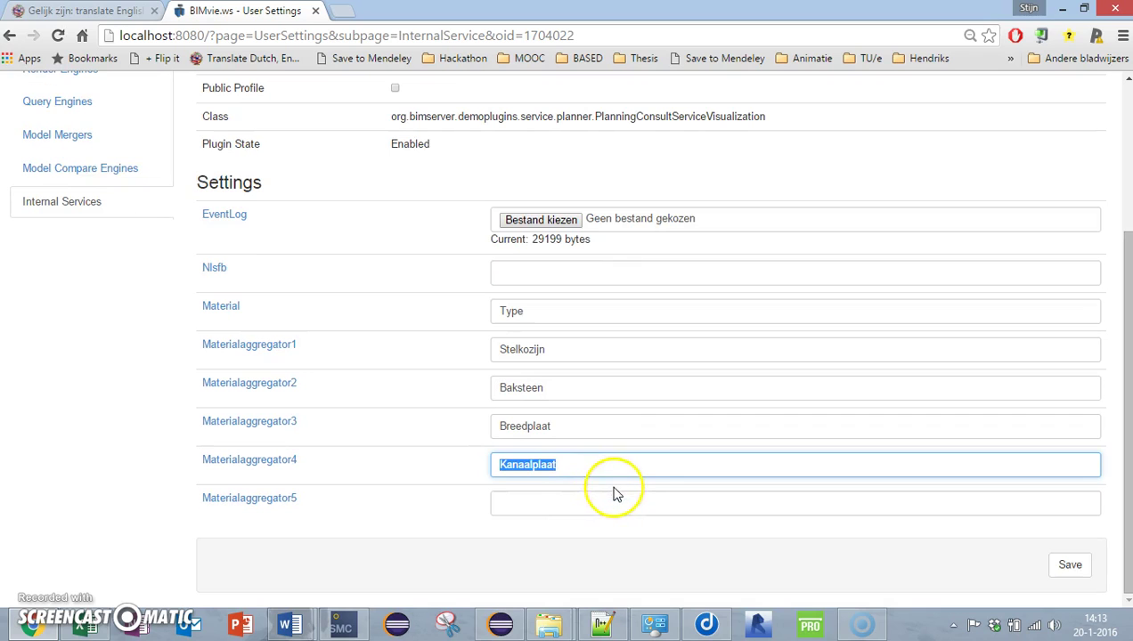
Step: Save the Planning Consult Visualization settings and reopen the project "Planning consult tutorial 4"
click(1069, 566)
scroll(614, 400, up, 3)
click(141, 105)
click(142, 150)
click(126, 241)
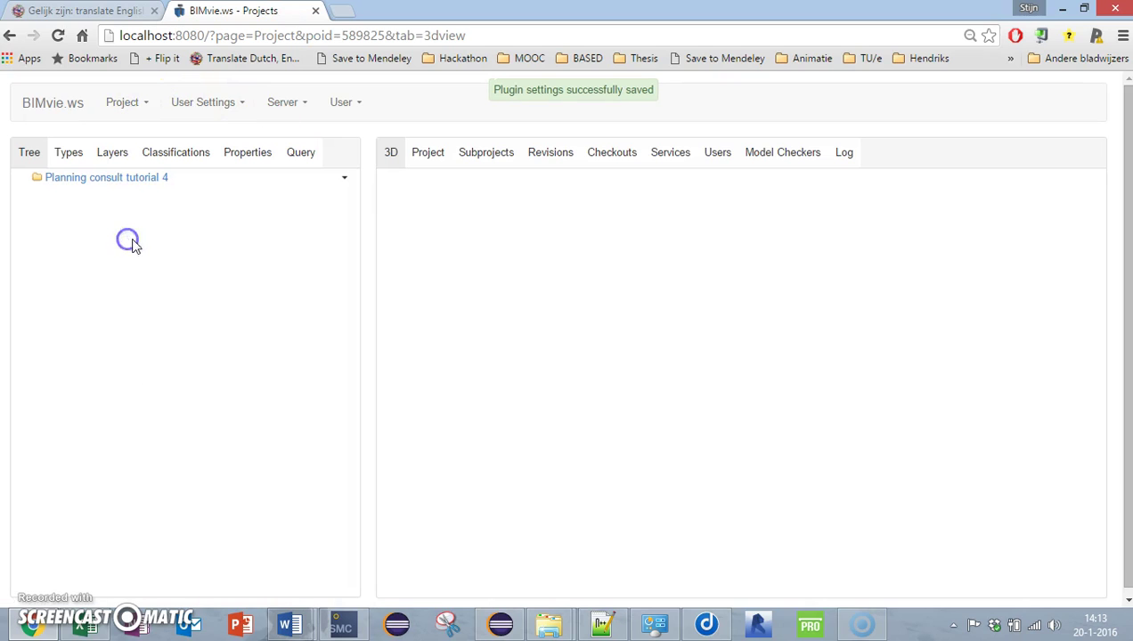
Step: Check in "Sampleproject 2.ifc" from the Vervallen > Sample project 2 folder as a new revision of the project
click(345, 181)
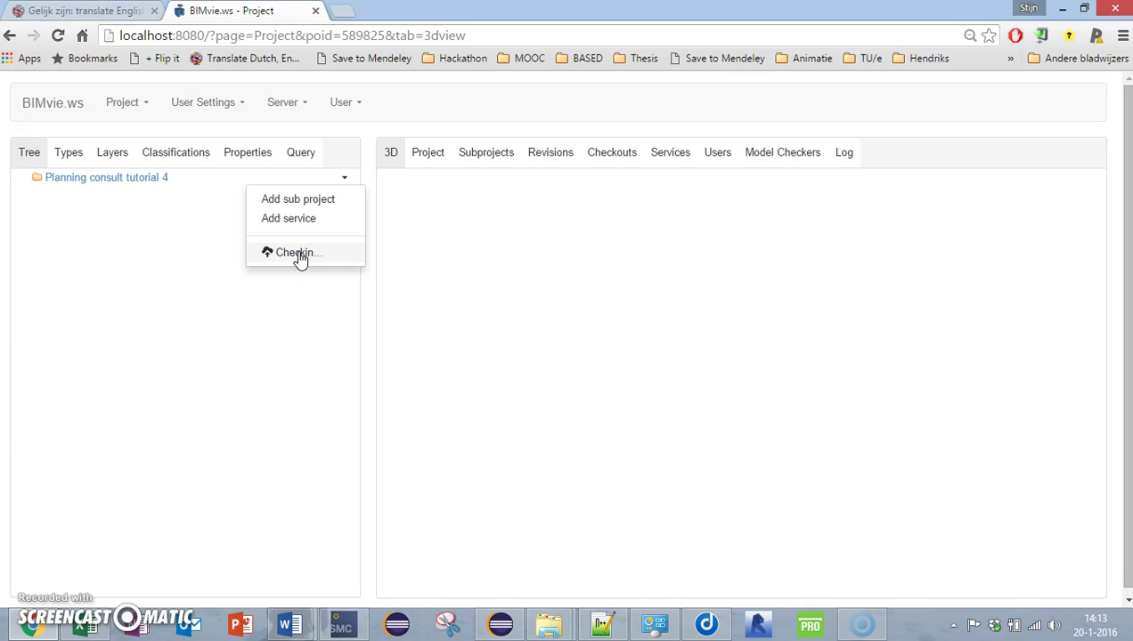
click(294, 253)
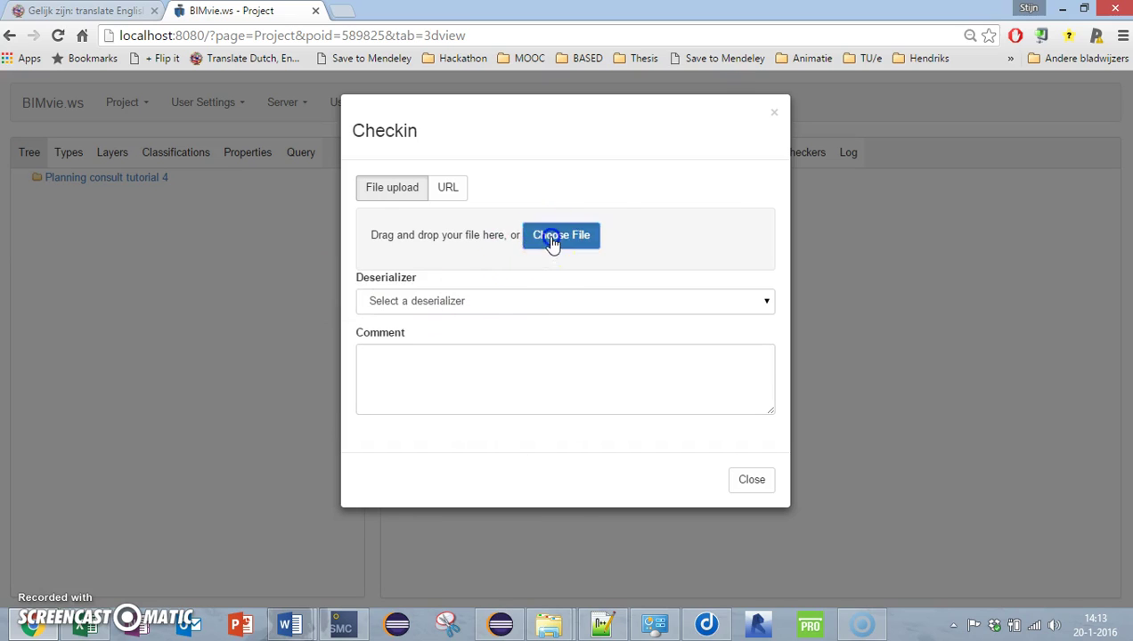
click(552, 239)
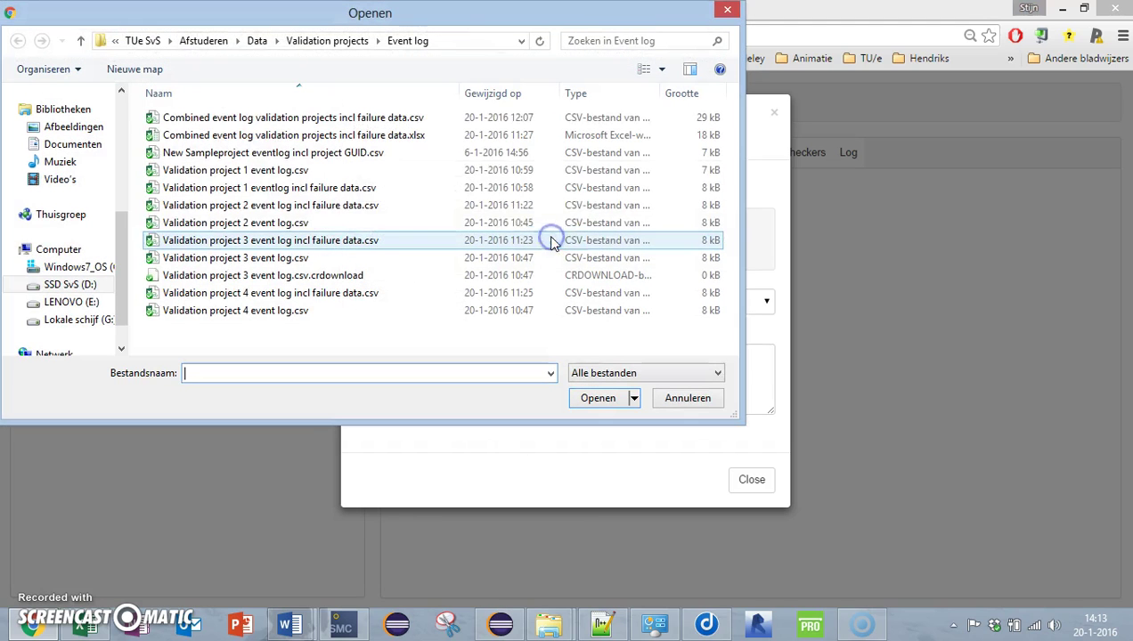
click(266, 43)
double_click(260, 295)
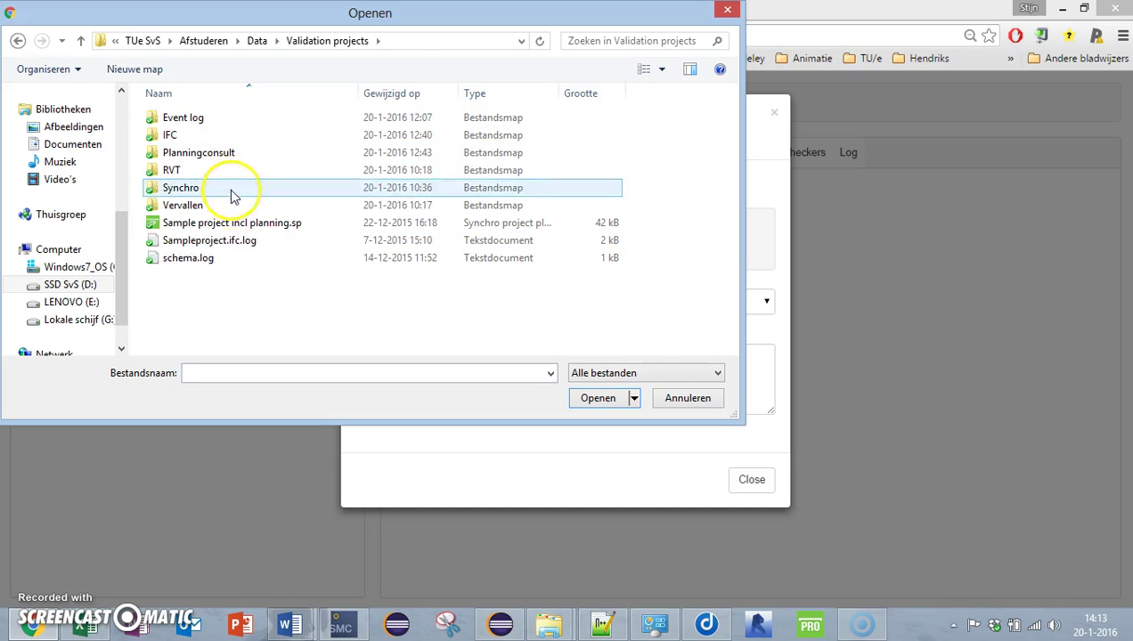
double_click(229, 204)
double_click(225, 136)
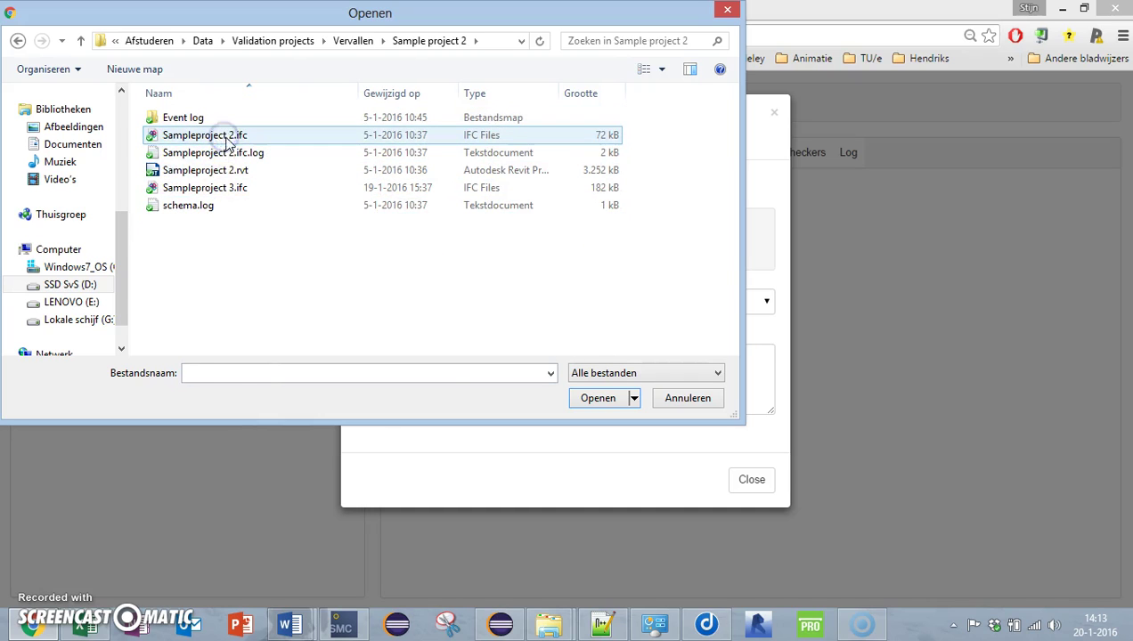
click(223, 136)
click(594, 397)
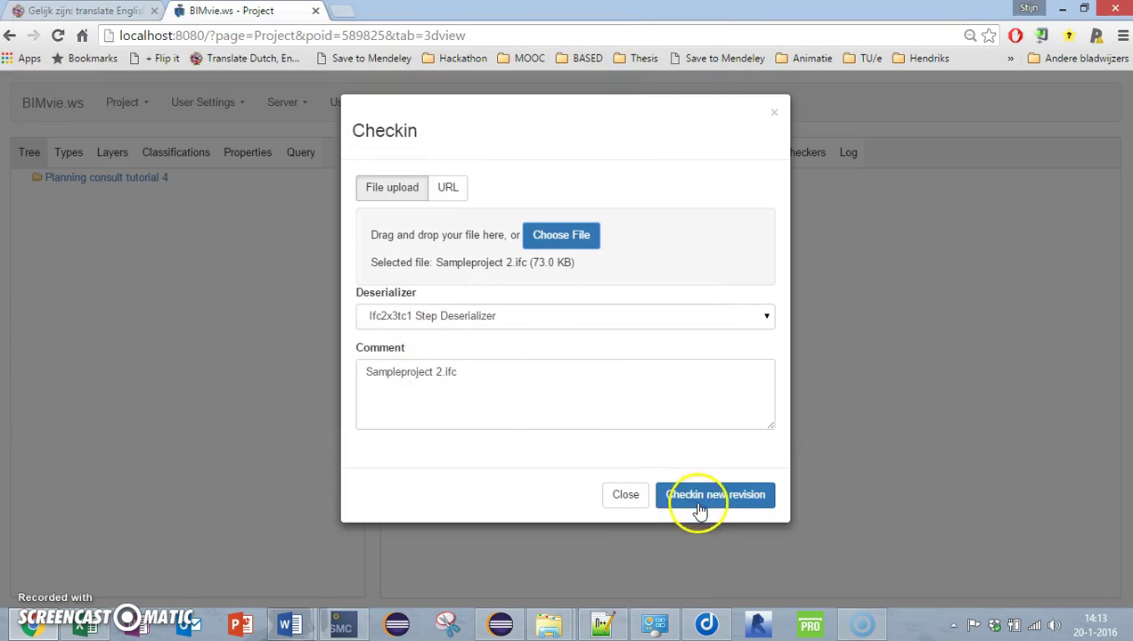
click(695, 502)
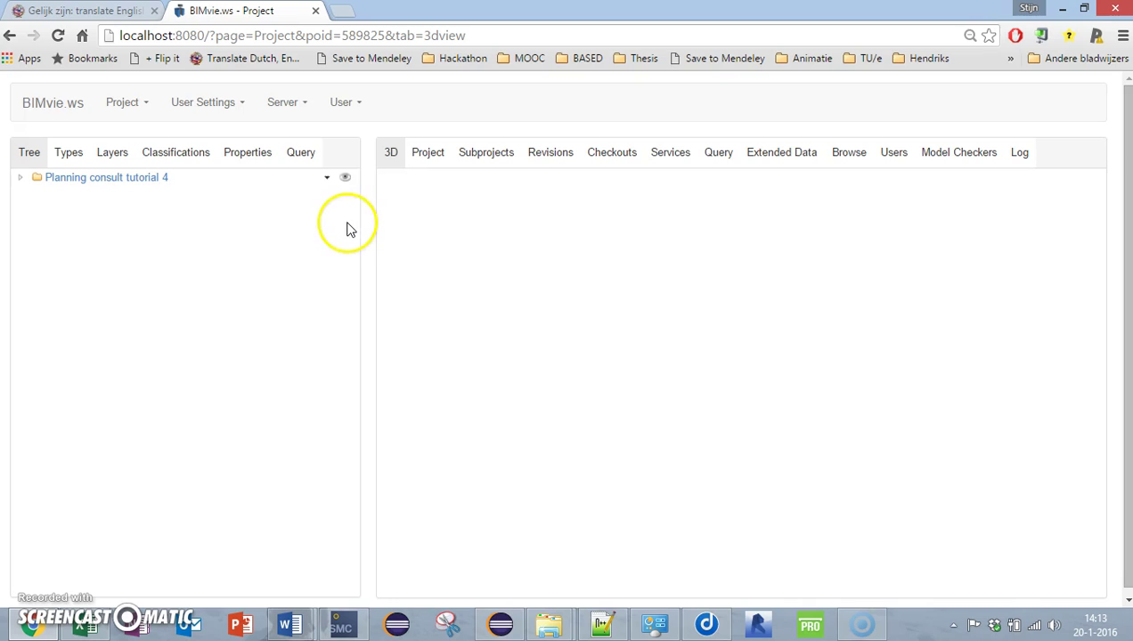
Step: Load the project's model in the 3D view and enable the "Estimated on time" visualization
click(345, 178)
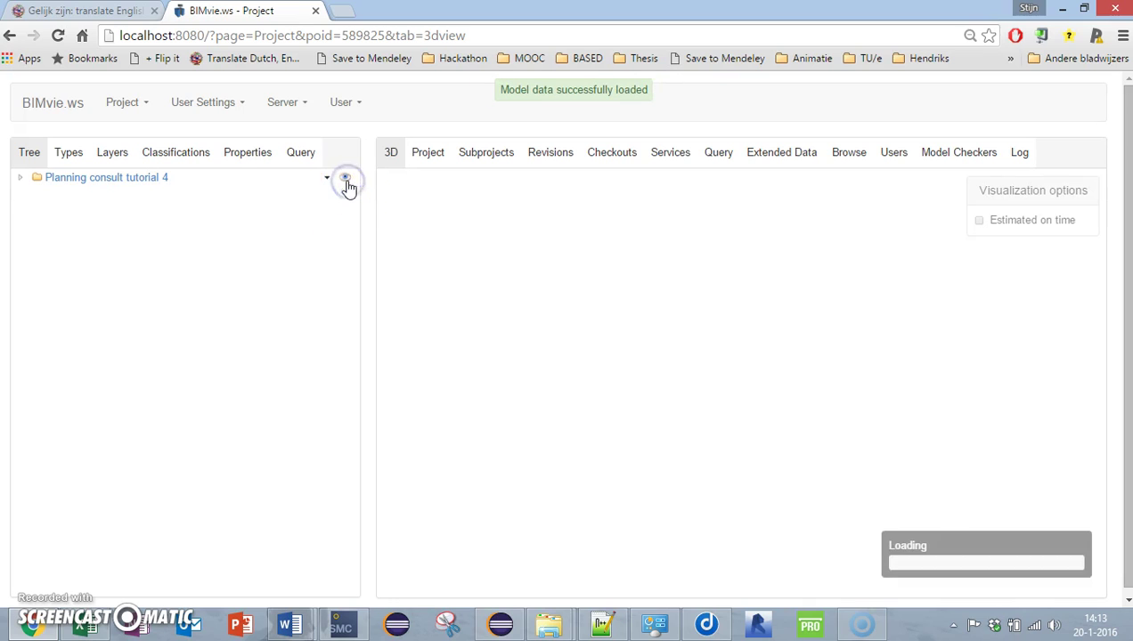
drag(842, 379, 763, 409)
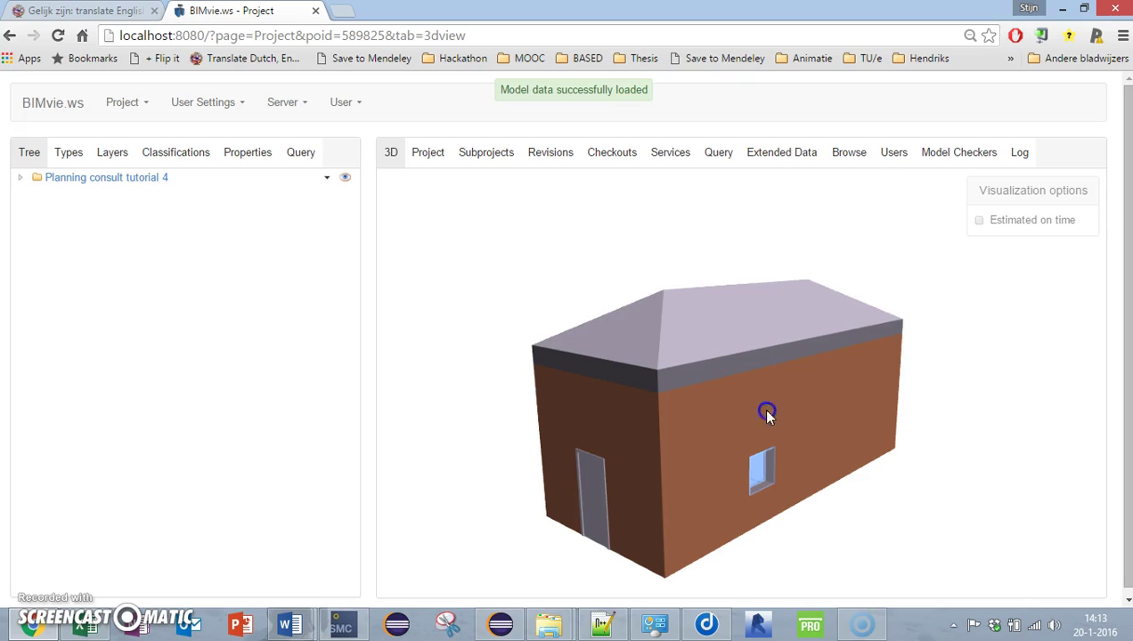
click(980, 223)
drag(620, 487, 699, 510)
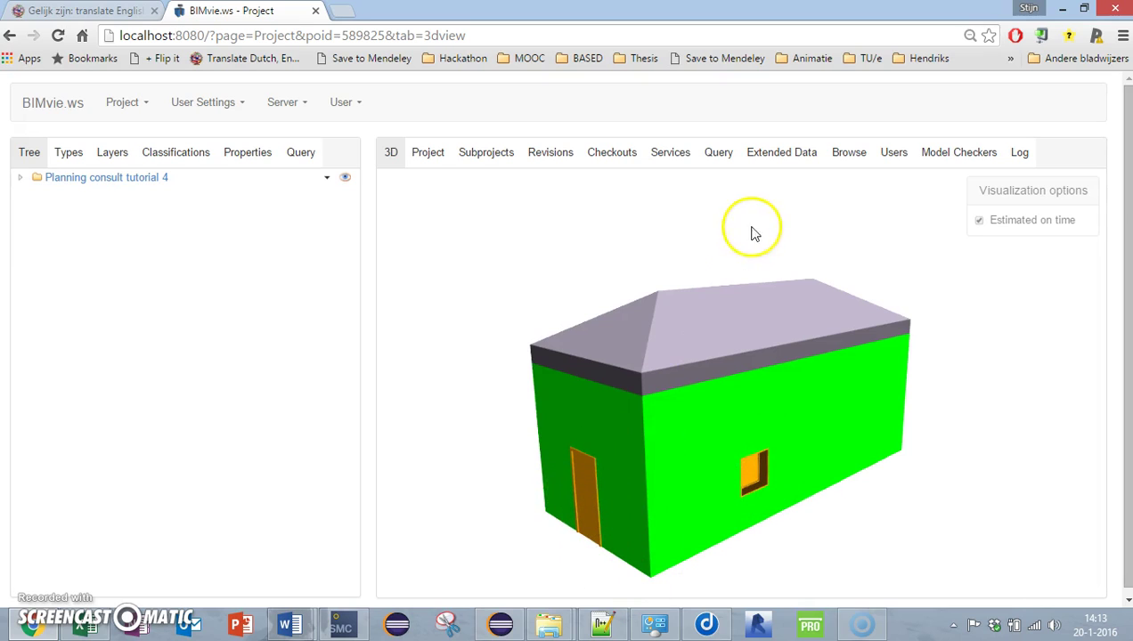
Step: Open the Planning Consult Results (HTML) report from the extended data of Revision 1
drag(705, 409, 730, 409)
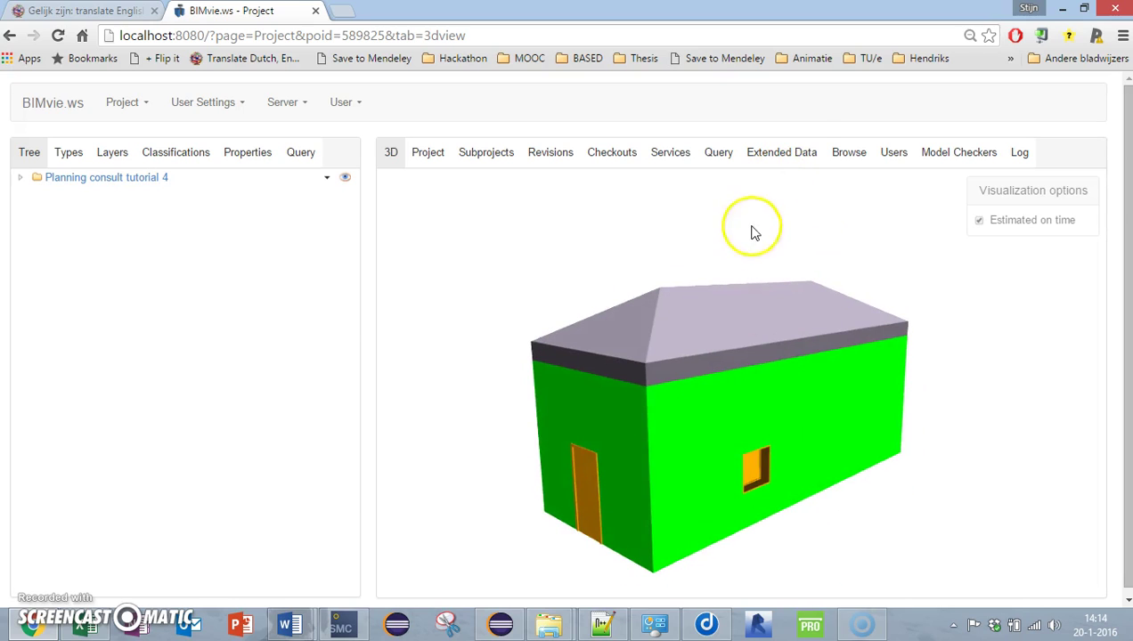
click(783, 160)
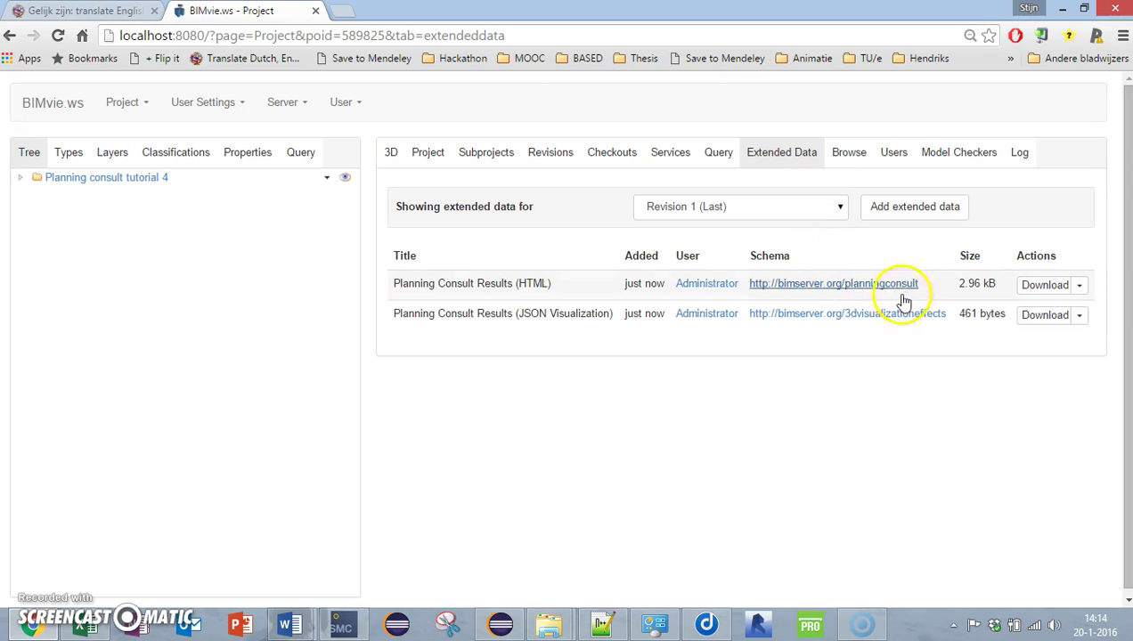
click(1043, 287)
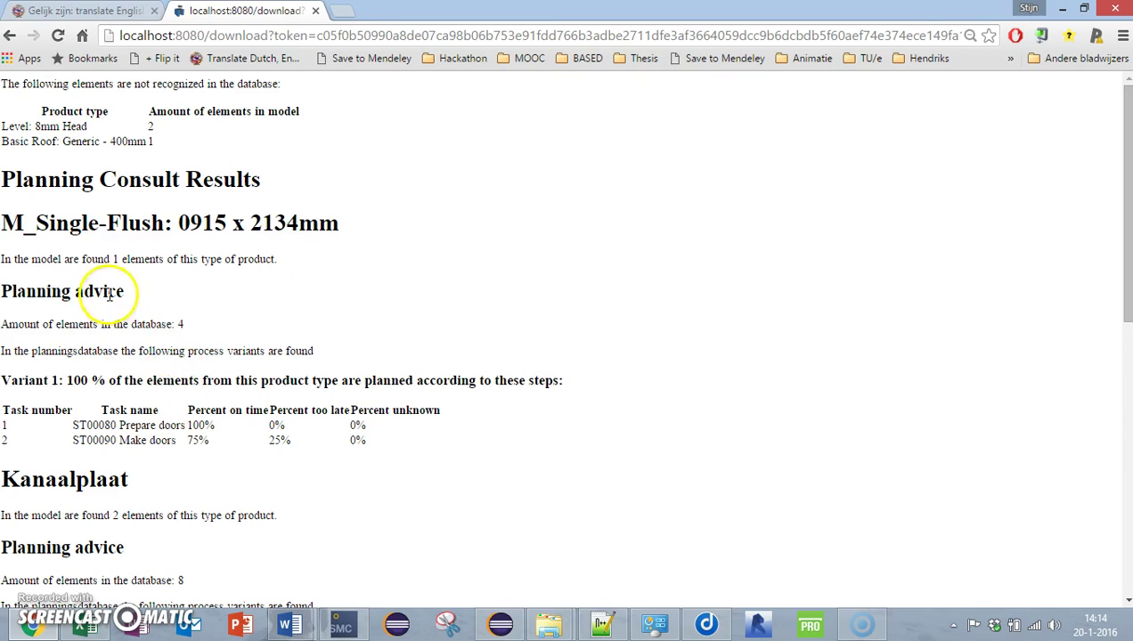
Step: Examine the planning advice and task percentages for the M_Single-Flush: 0915 x 2134mm and Kanaalplaat product types
scroll(169, 364, down, 1)
drag(342, 140, 11, 135)
click(147, 323)
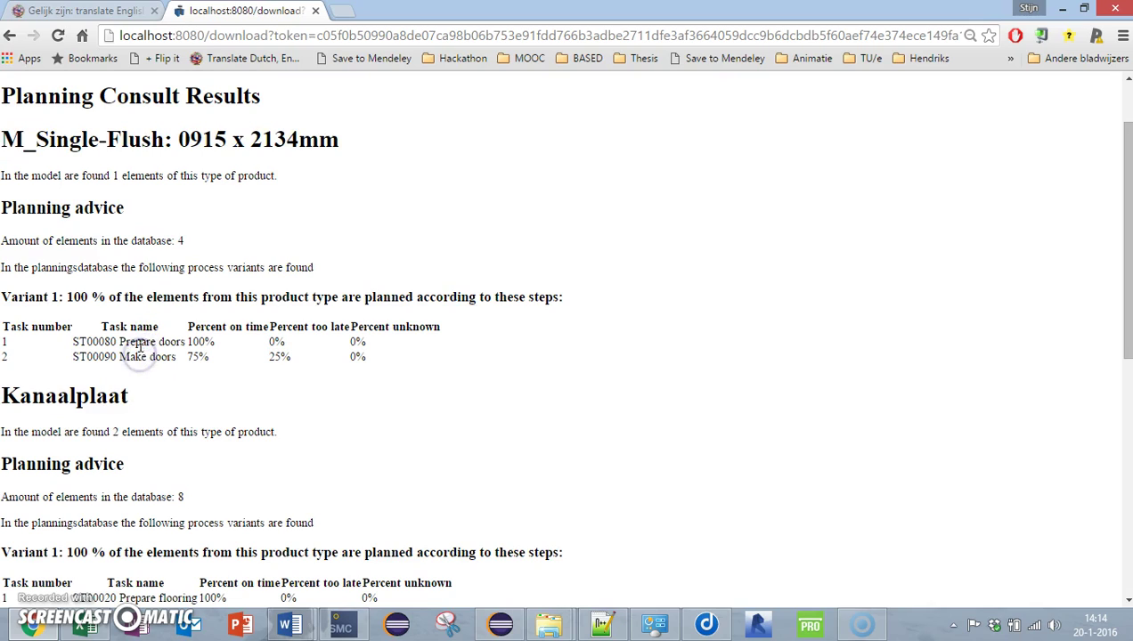
drag(316, 355, 235, 358)
scroll(185, 365, down, 2)
drag(139, 233, 2, 231)
click(44, 249)
scroll(51, 252, down, 1)
click(100, 345)
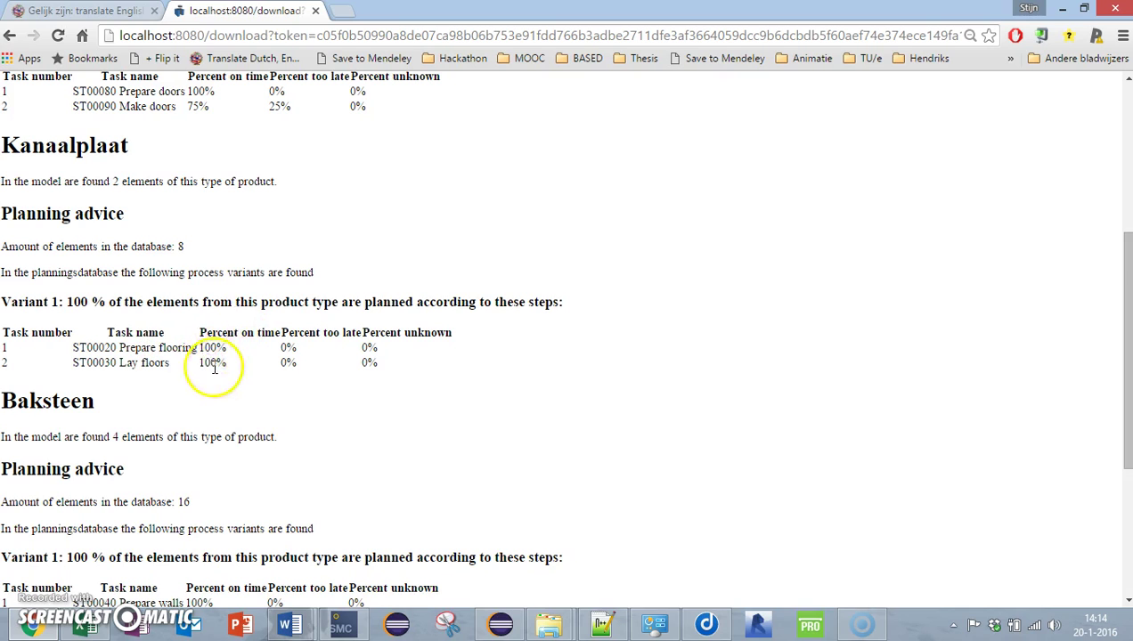
Step: Examine the planning advice and task tables for the Baksteen and Stelkozijn product types
scroll(215, 371, down, 1)
scroll(98, 343, down, 1)
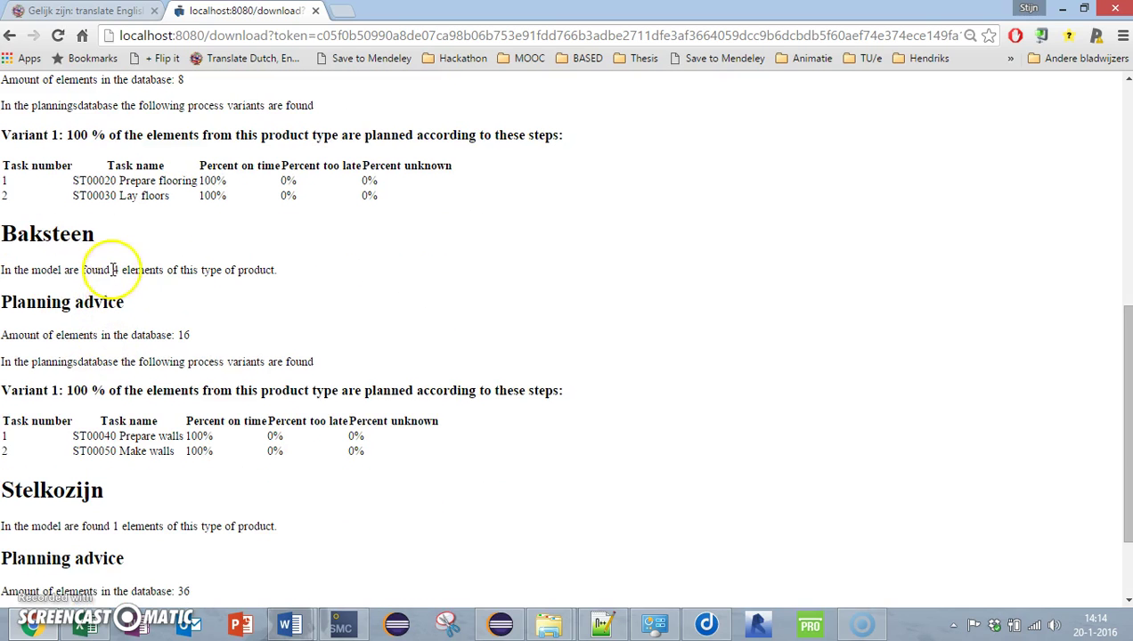
drag(105, 235, 10, 230)
click(215, 441)
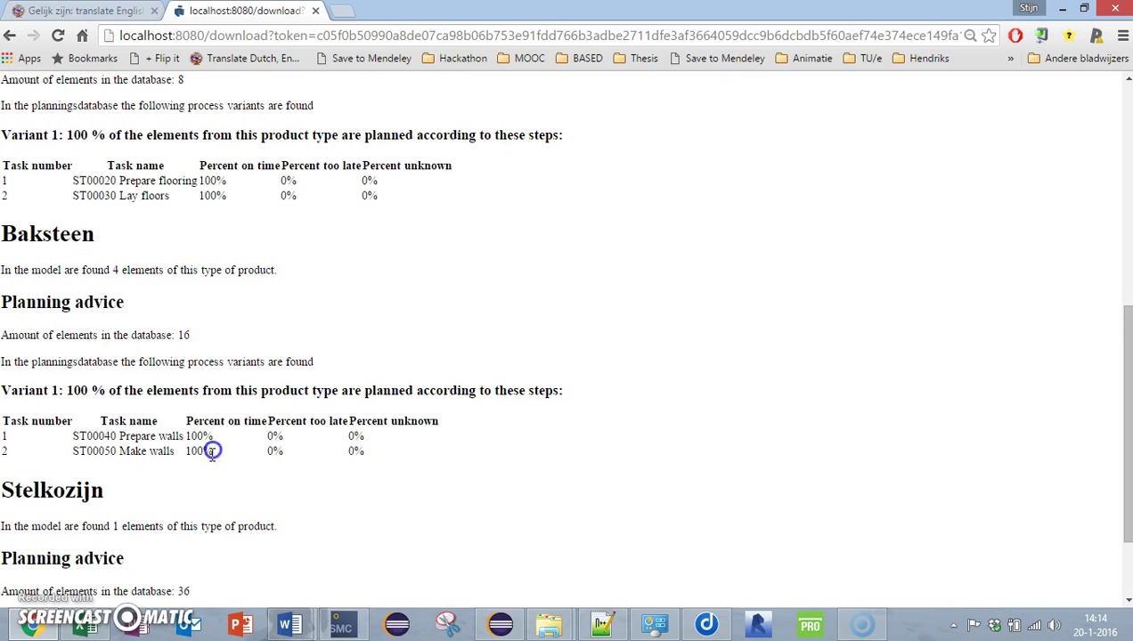
scroll(211, 456, down, 1)
drag(116, 378, 5, 378)
click(125, 397)
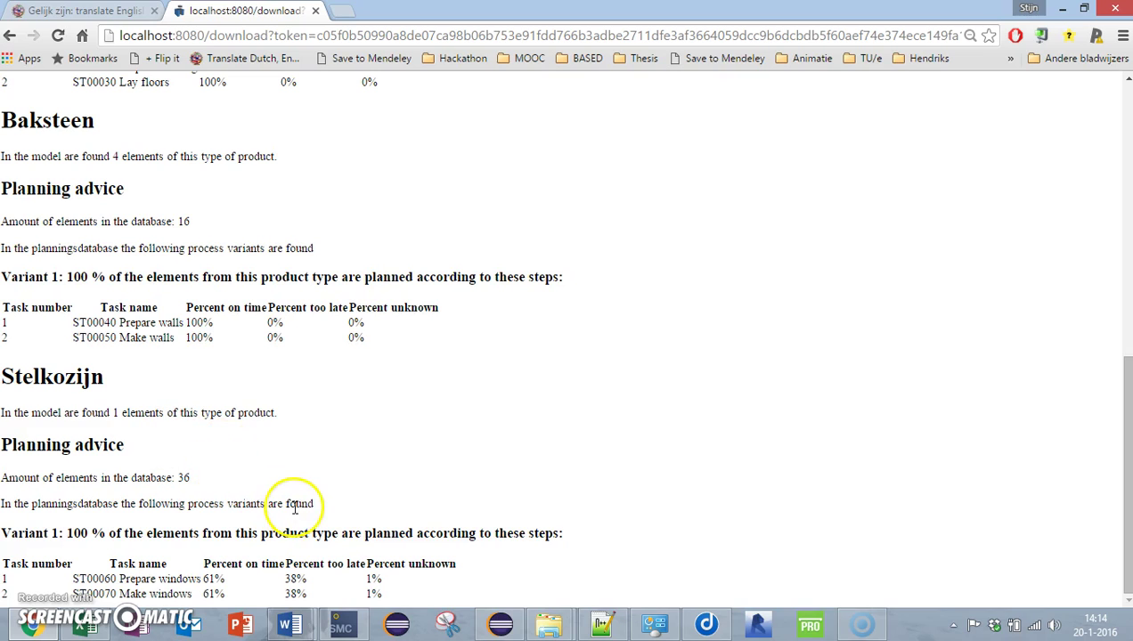
Step: Review the whole results report again and examine the process variant task table of the M_Single-Flush door
scroll(235, 437, up, 6)
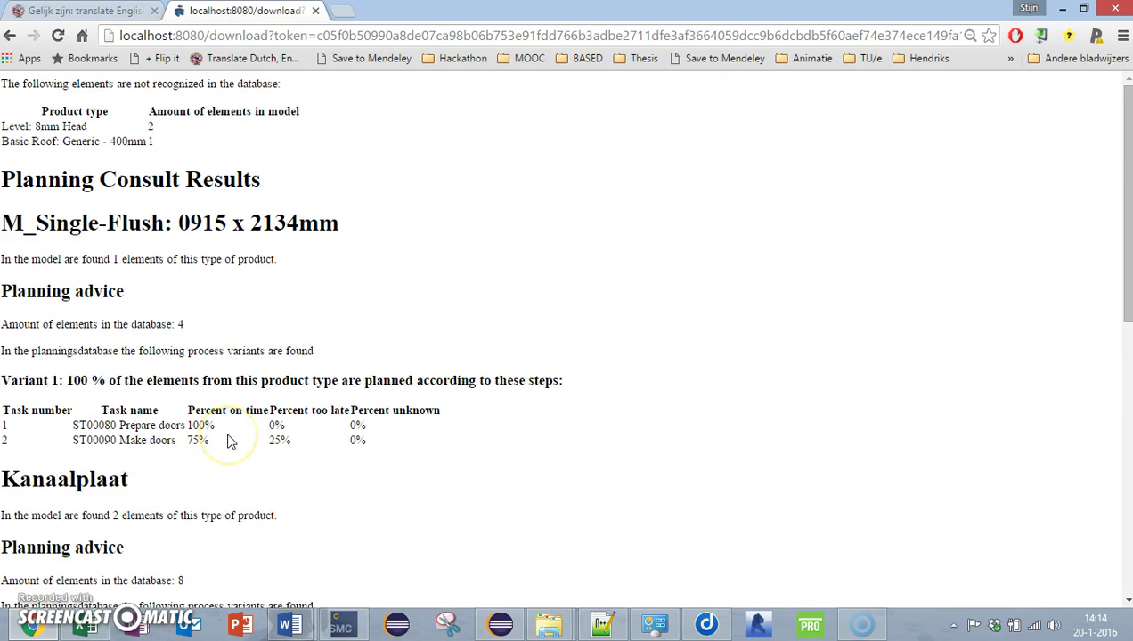
scroll(227, 441, down, 3)
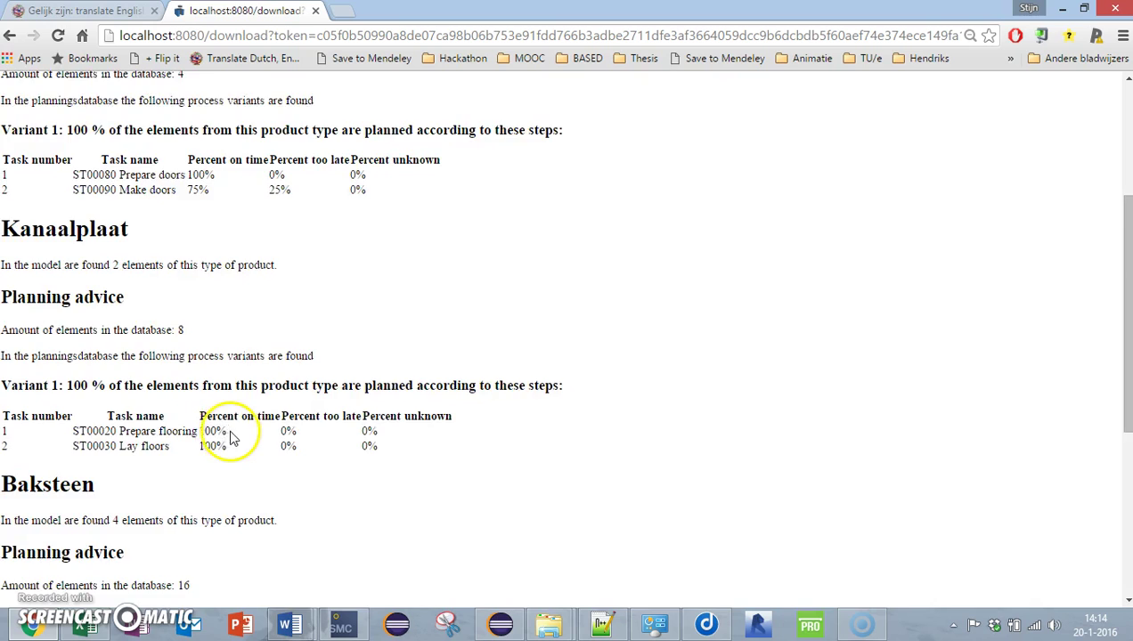
scroll(224, 431, down, 2)
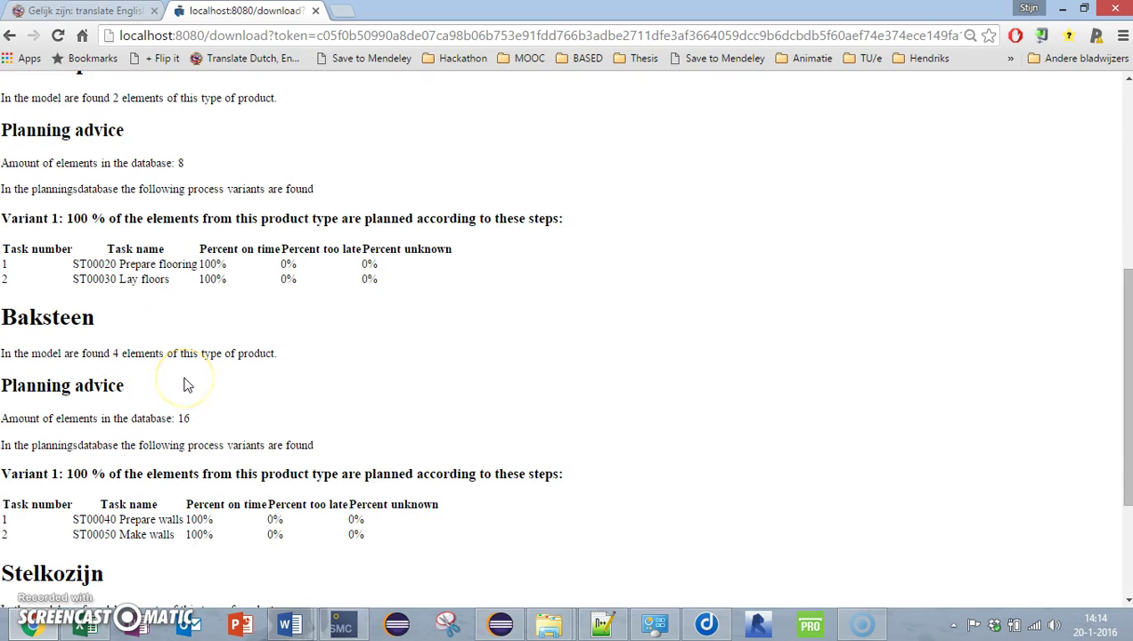
scroll(189, 388, down, 3)
scroll(189, 392, up, 7)
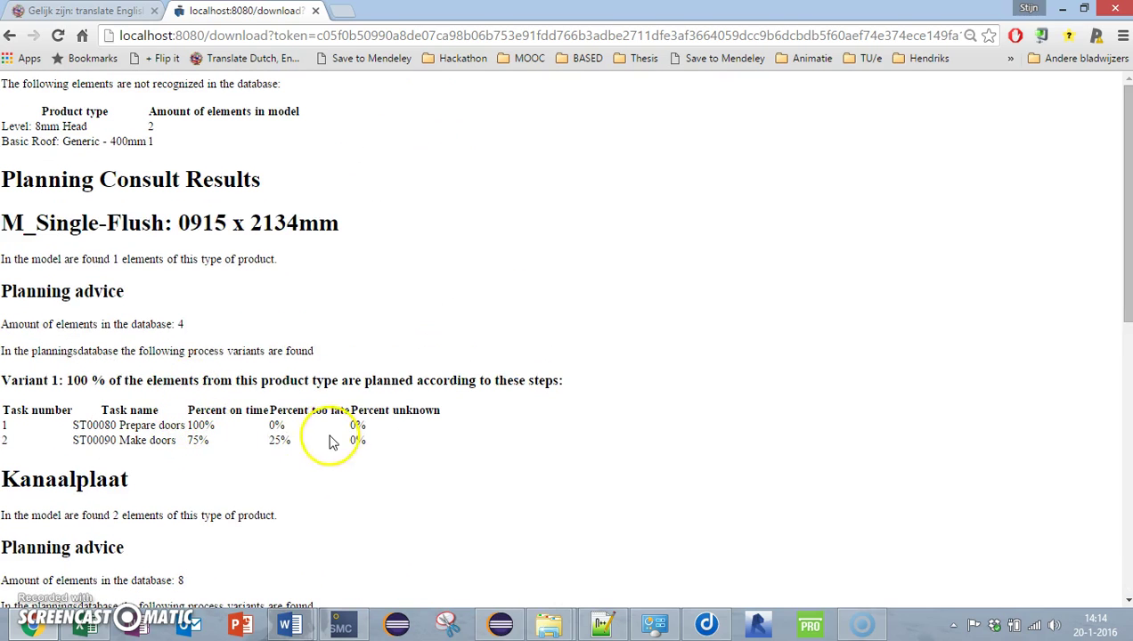
drag(368, 442, 27, 409)
click(36, 385)
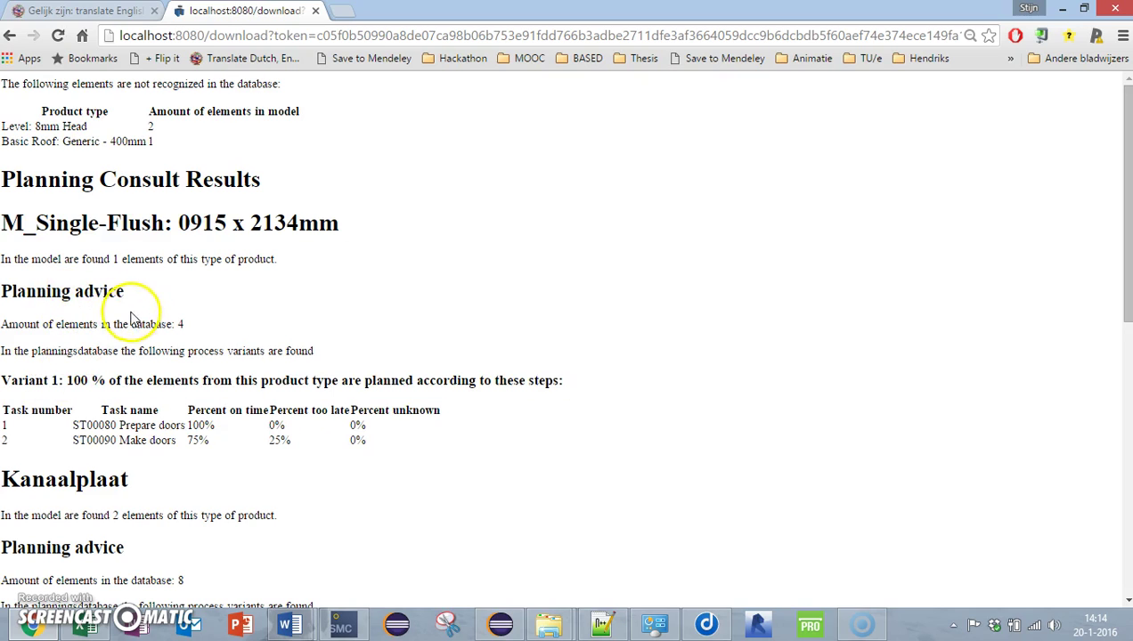